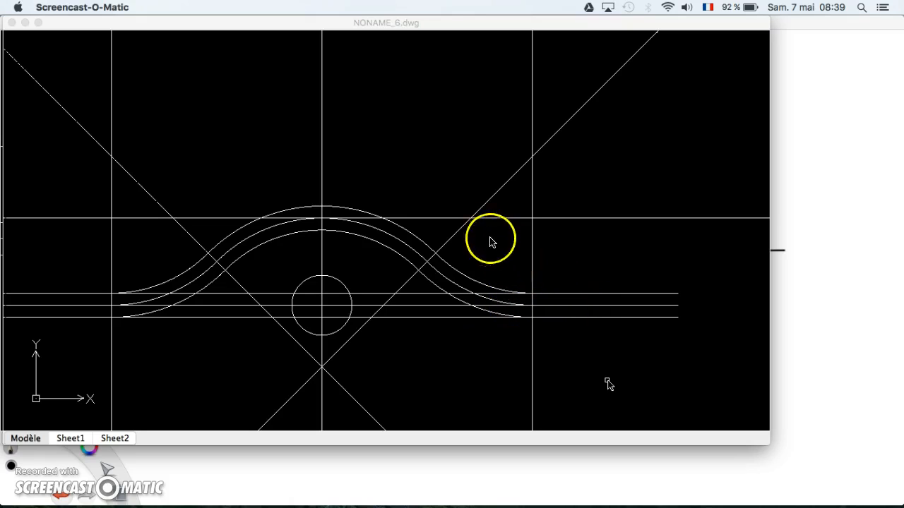
Step: Draw a vertical infinite construction line 250 to the right of the intersection of the two diagonal lines
left_click(436, 181)
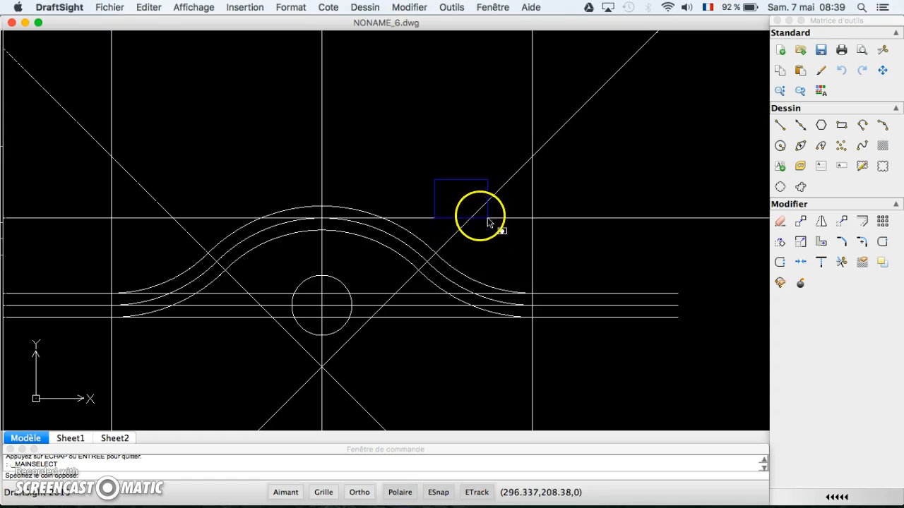
key("Escape")
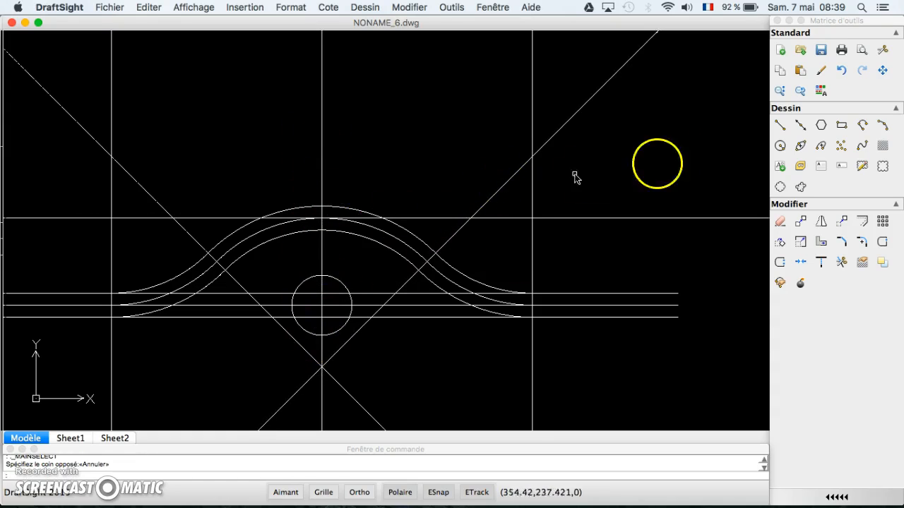
left_click(799, 127)
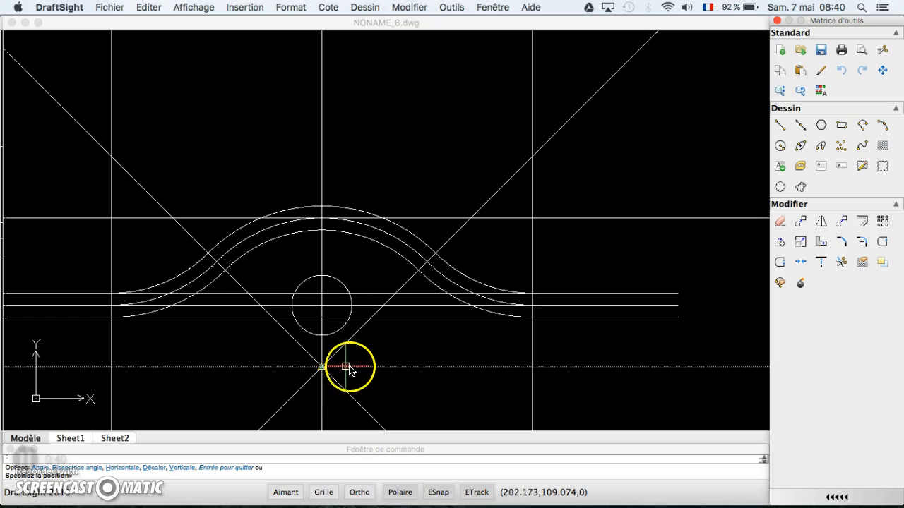
type("25")
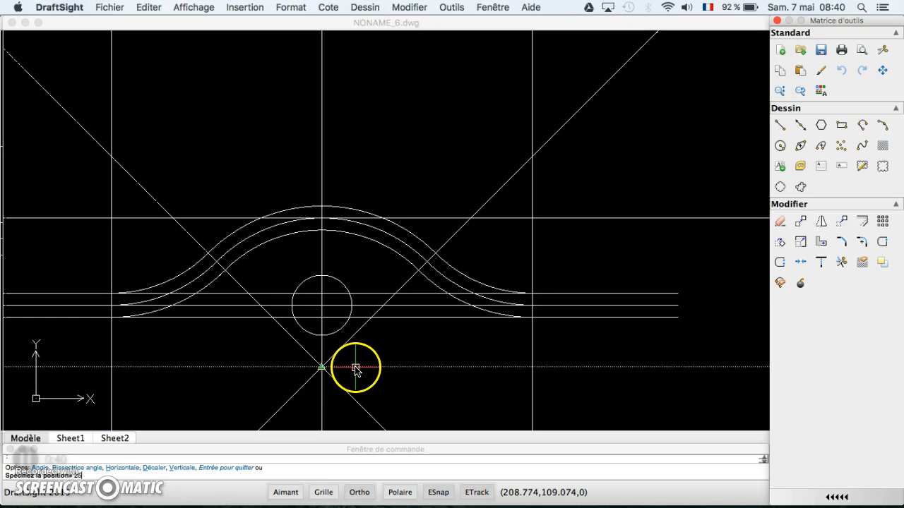
type("0")
key("Return")
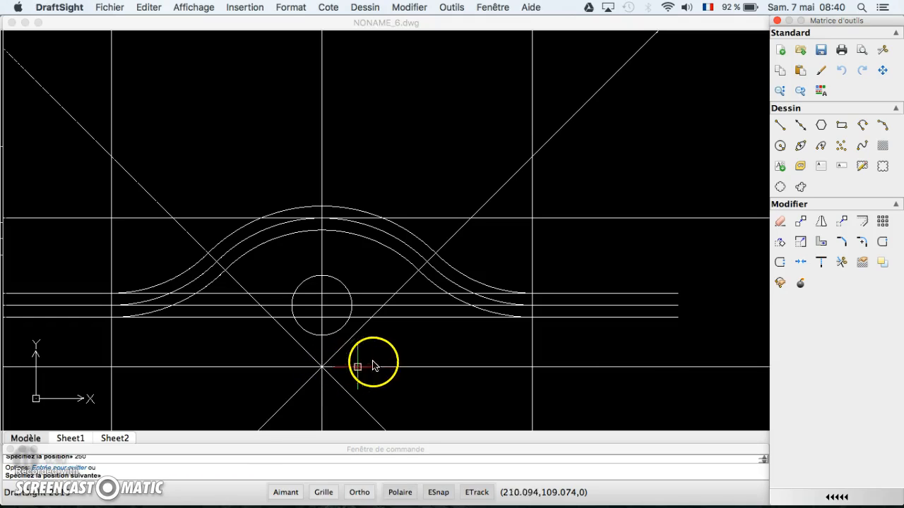
left_click(698, 143)
key("Escape")
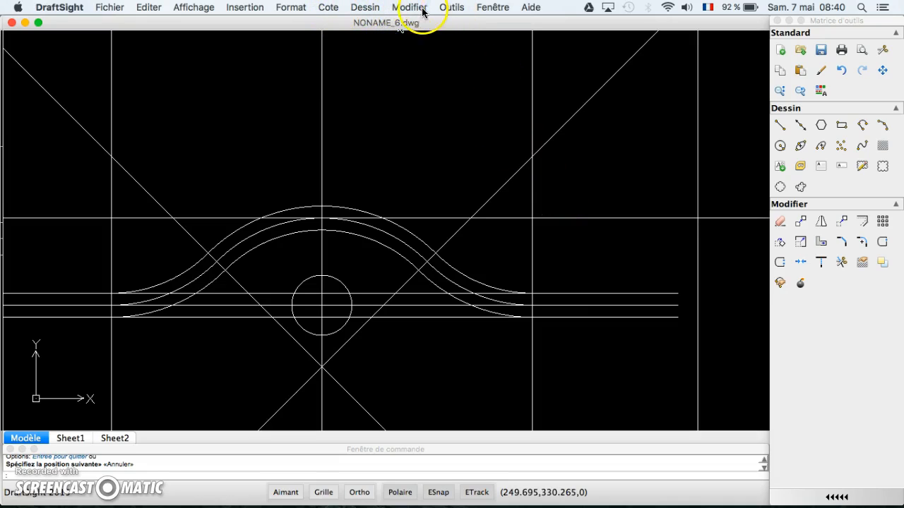
Step: Add an aligned dimension below the tube from the right bend's end line to the new vertical construction line
left_click(325, 10)
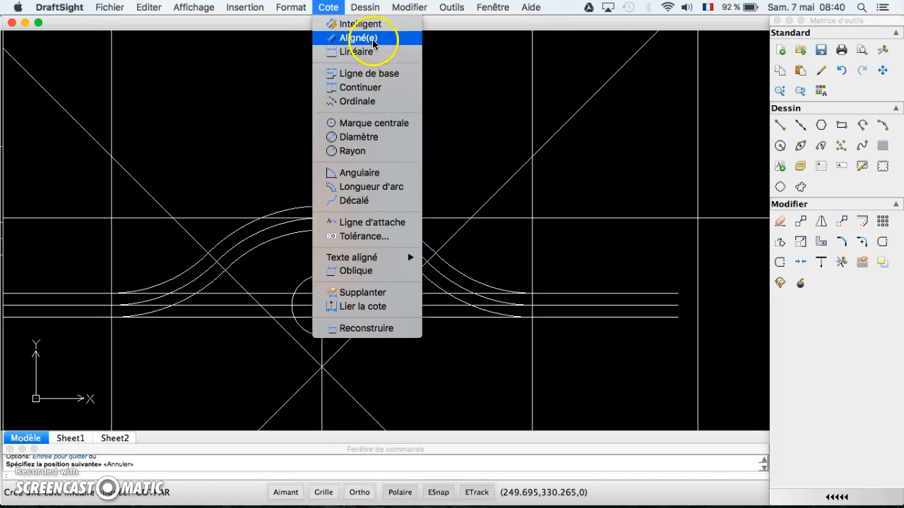
left_click(372, 39)
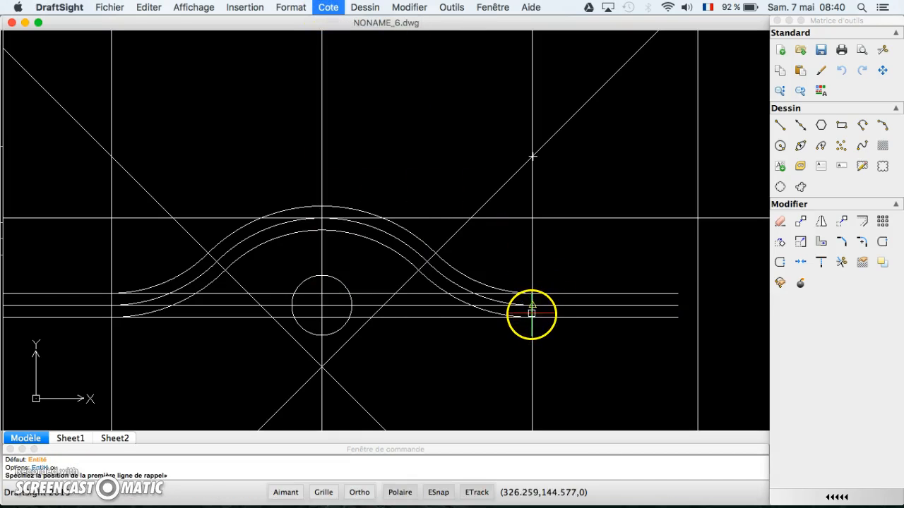
left_click(532, 317)
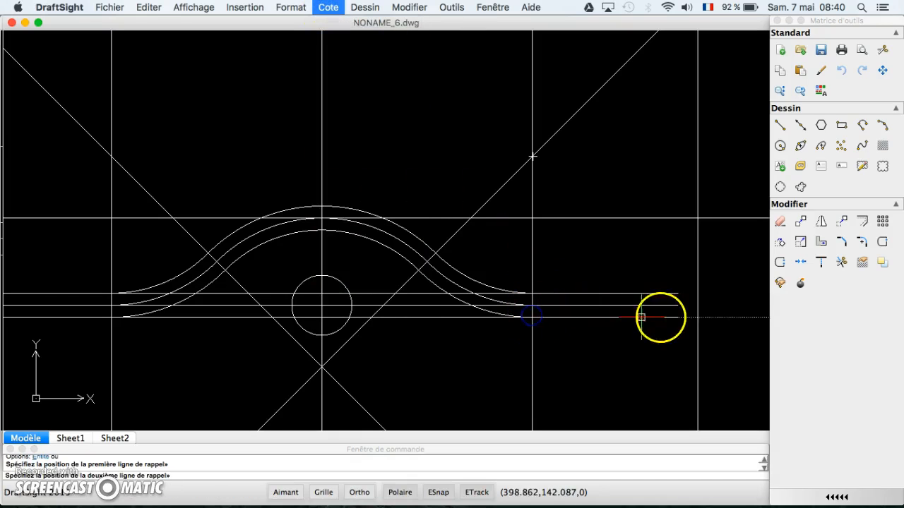
left_click(698, 317)
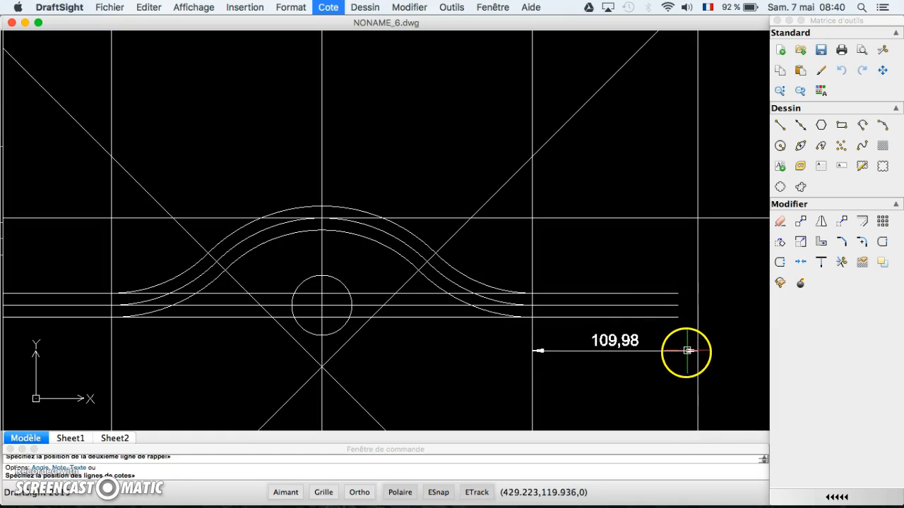
left_click(686, 358)
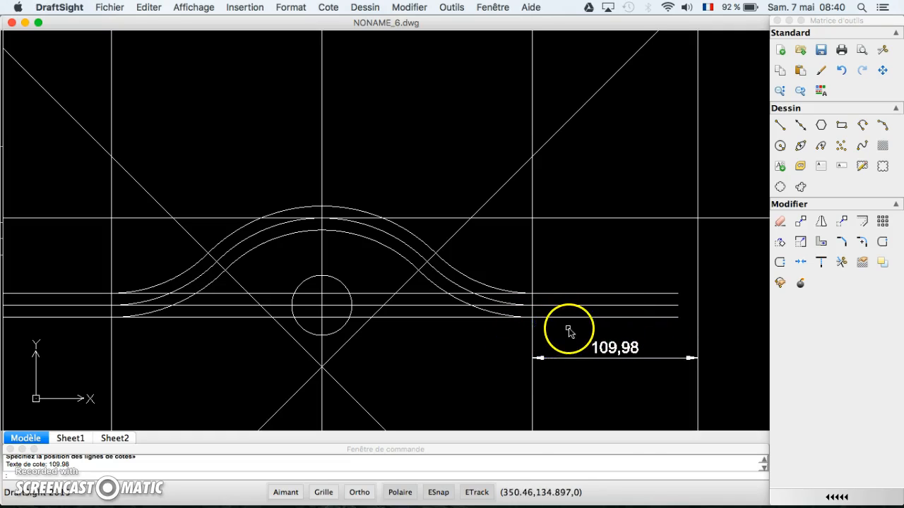
Step: Switch to SketchBook, draw a division line across the tube sketch, and dimension its distance to the end line as 110
key("super+Tab")
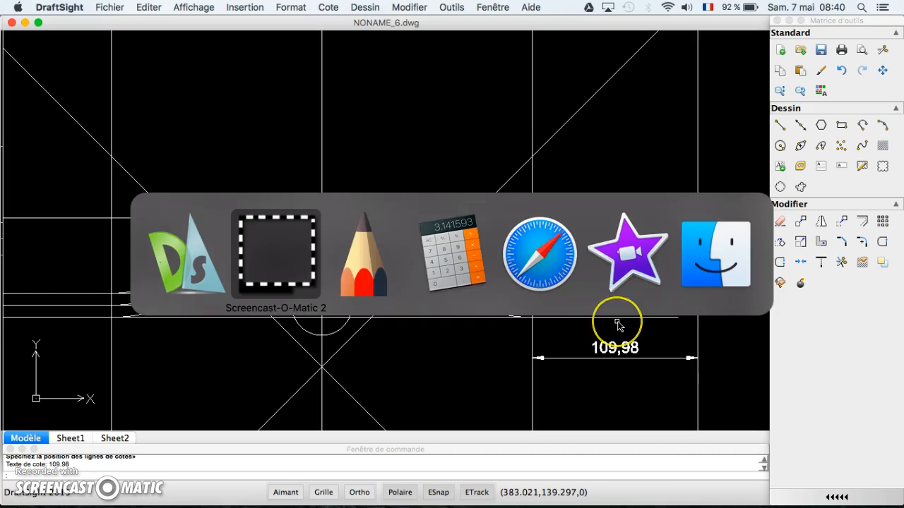
key("super+Tab")
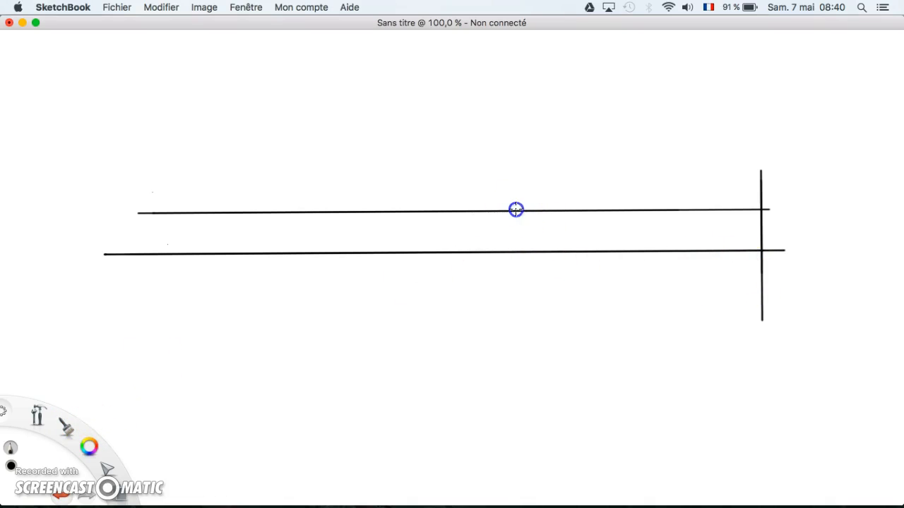
left_click_drag(513, 237, 515, 251)
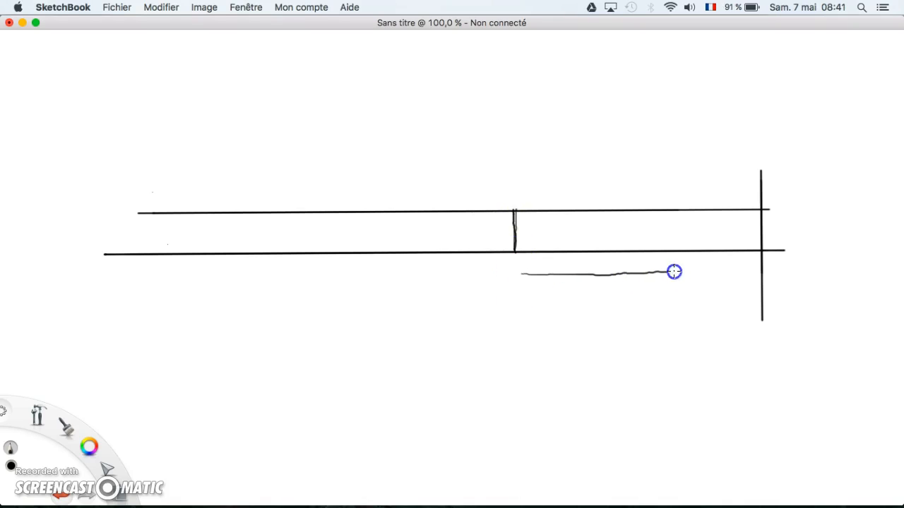
left_click_drag(744, 266, 752, 274)
mouse_move(528, 269)
left_mouse_down()
mouse_move(520, 273)
mouse_move(528, 277)
left_mouse_up()
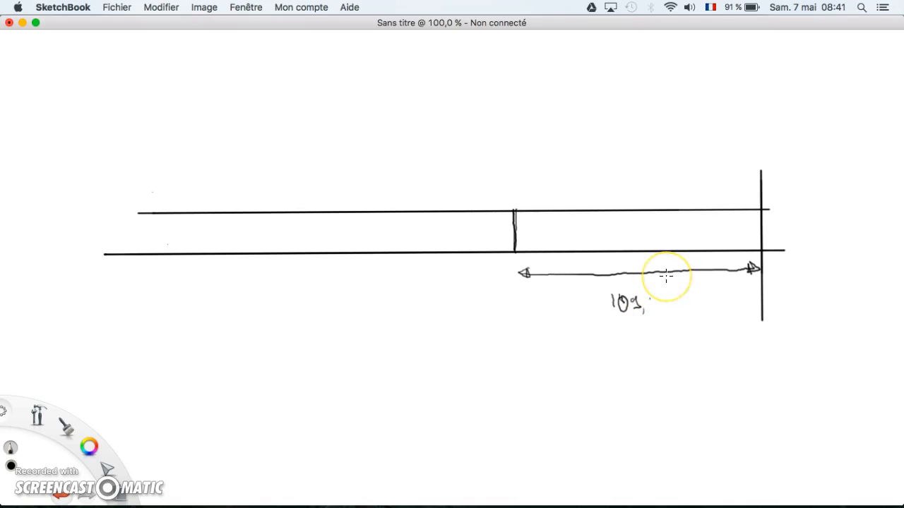
key("e")
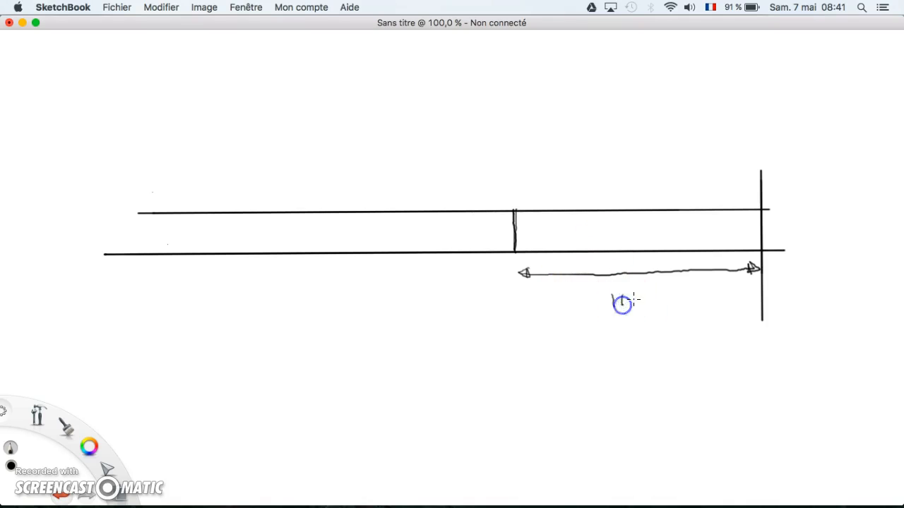
Step: Switch to DraftSight and dimension the arc length of the right bend's centreline, placing the dimension below the bend
key("super+Tab")
key("Tab")
key("Tab")
key("Tab")
key("Tab")
key("Tab")
key("Tab")
key("Tab")
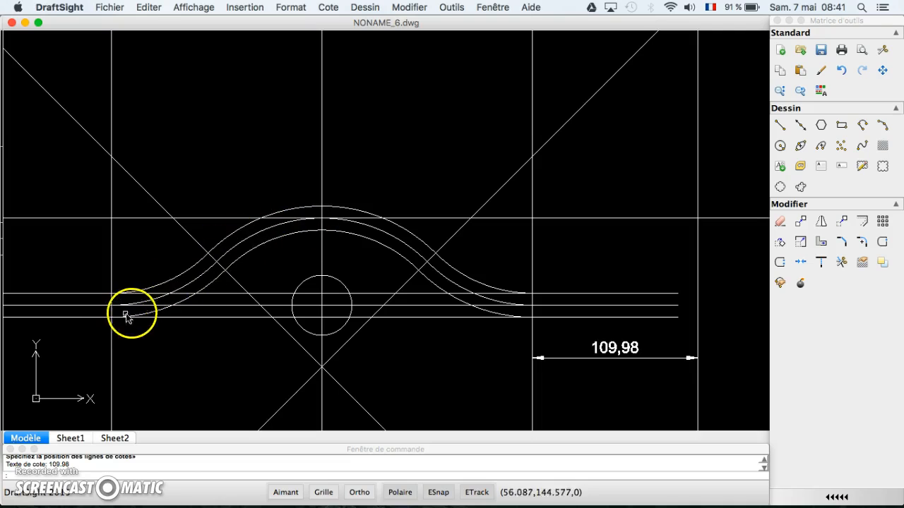
left_click(329, 9)
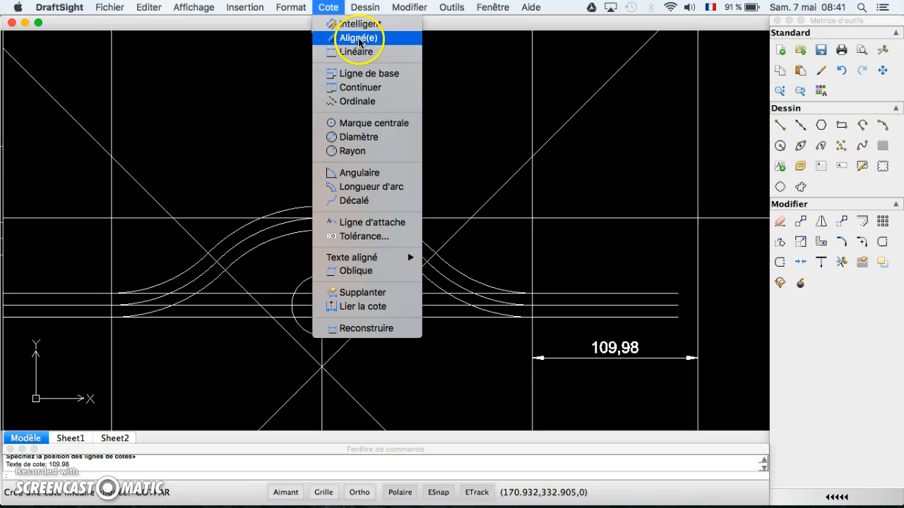
left_click(374, 187)
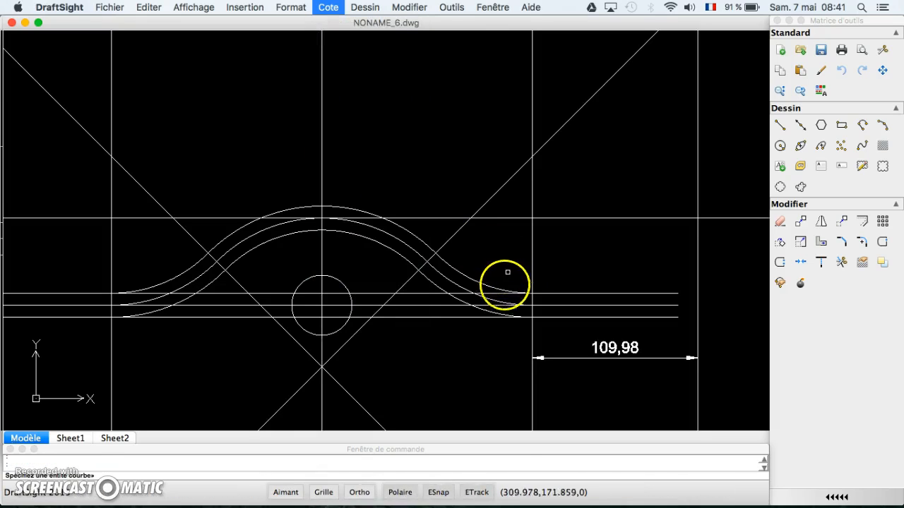
left_click(458, 287)
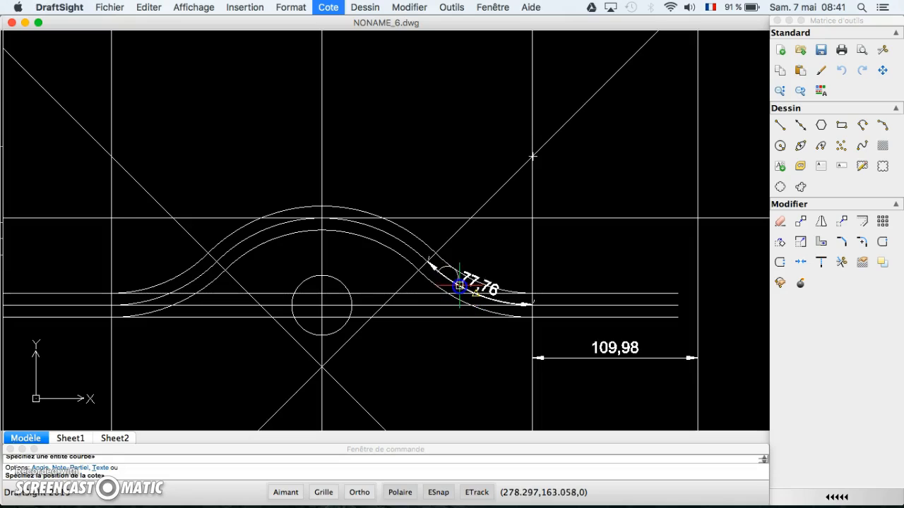
left_click(440, 325)
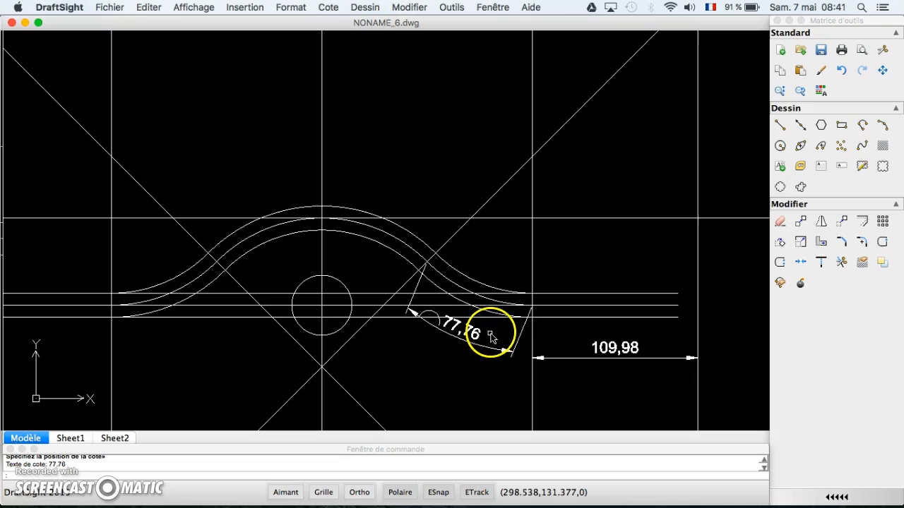
Step: Switch to SketchBook, label the division line DC, and add an adjacent segment marked 45 with a dimension arrow reading 77,76
key("super+Tab")
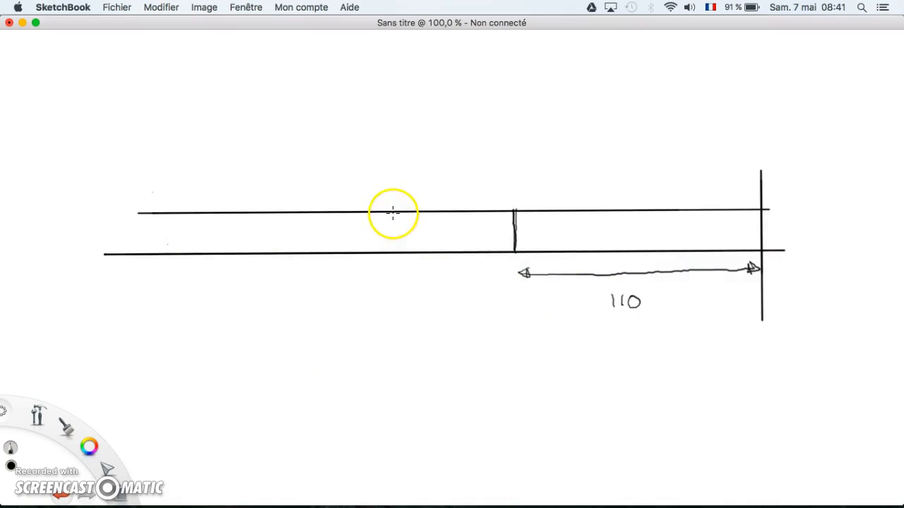
left_click(503, 208)
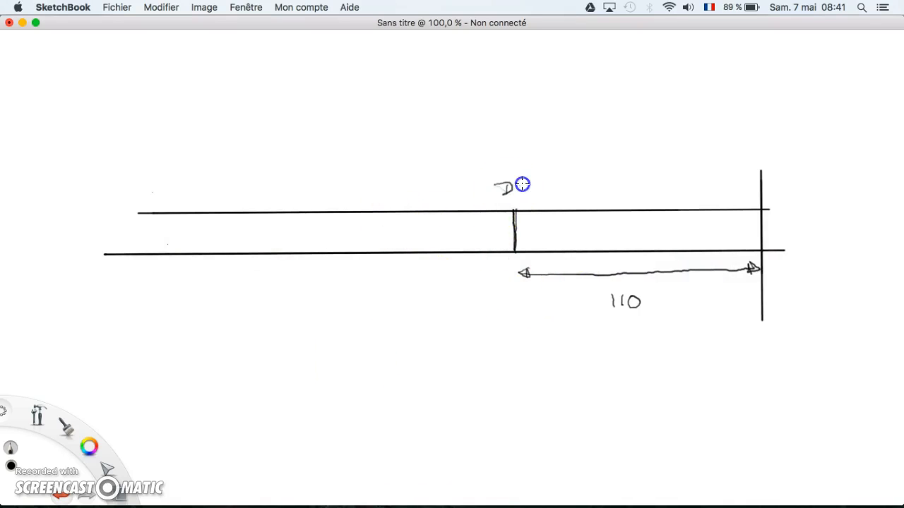
left_click_drag(420, 273, 443, 274)
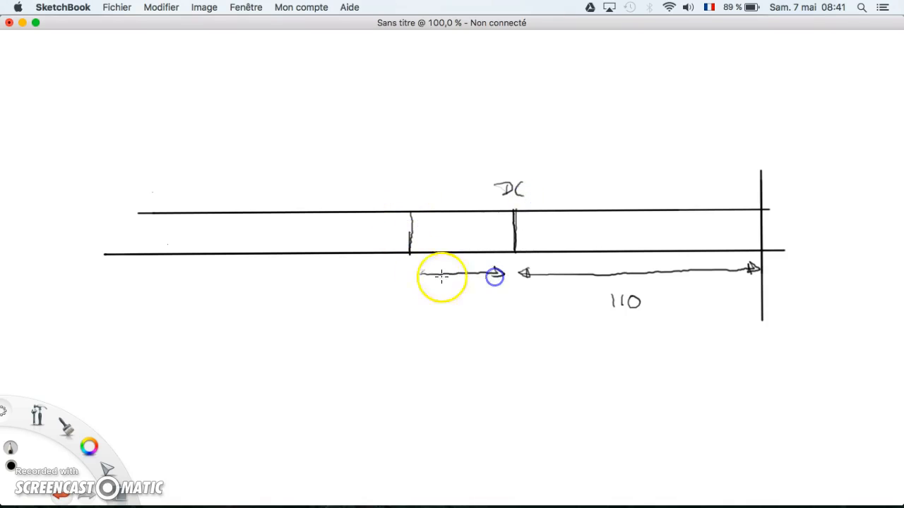
left_click_drag(446, 226, 447, 235)
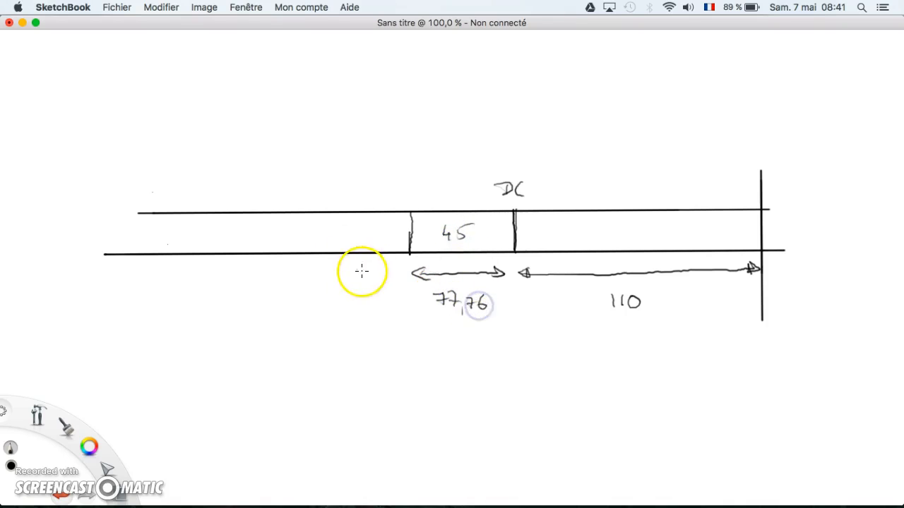
Step: Switch to DraftSight and dimension the arc length of the central bend's centreline, placing the dimension inside the curve
key("super+Tab")
key("super+Tab")
key("super+Tab")
key("super+Tab")
key("super+Tab")
key("super+Tab")
key("super+Tab")
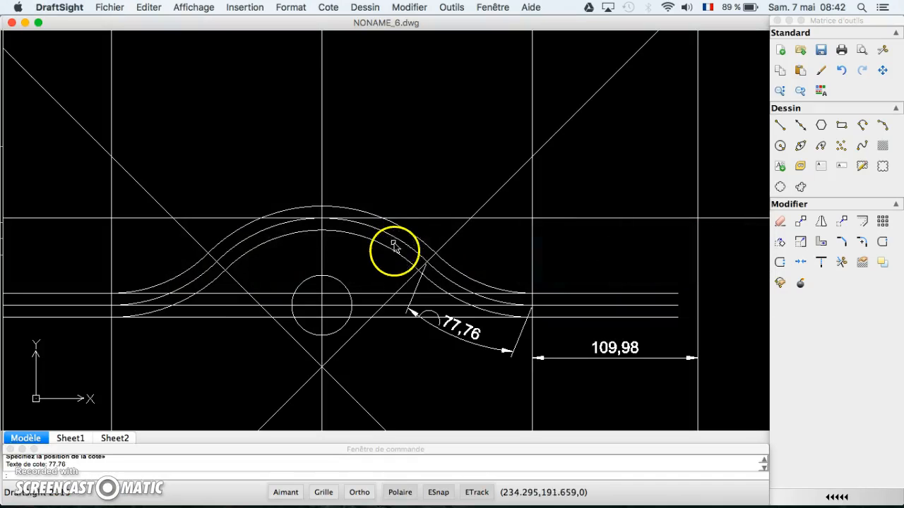
left_click(330, 8)
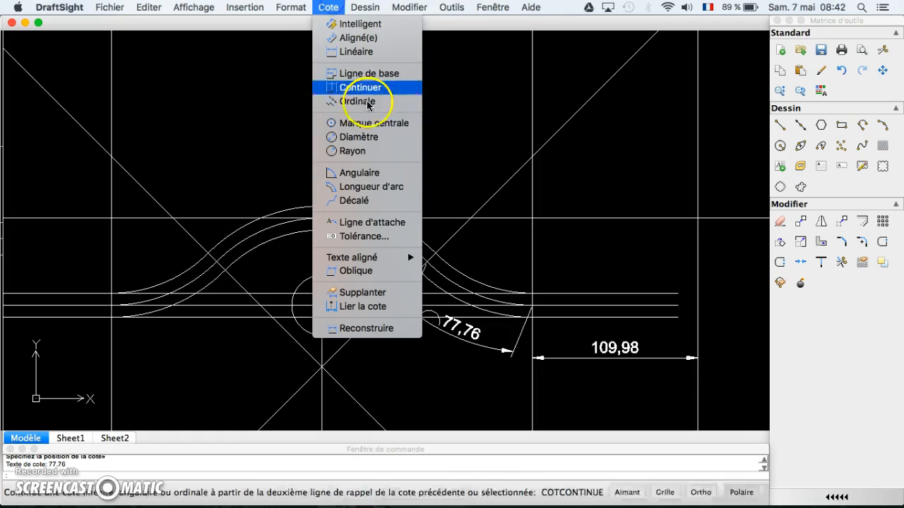
left_click(381, 191)
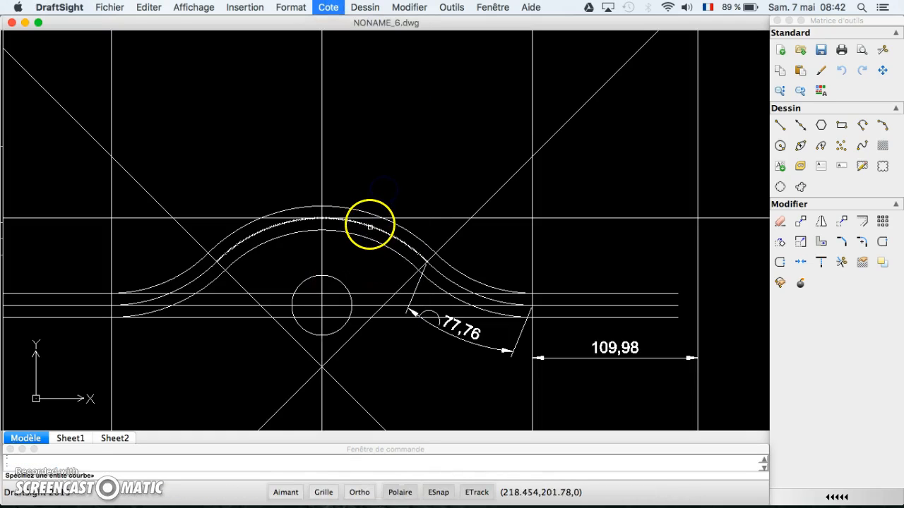
left_click(370, 226)
left_click(359, 263)
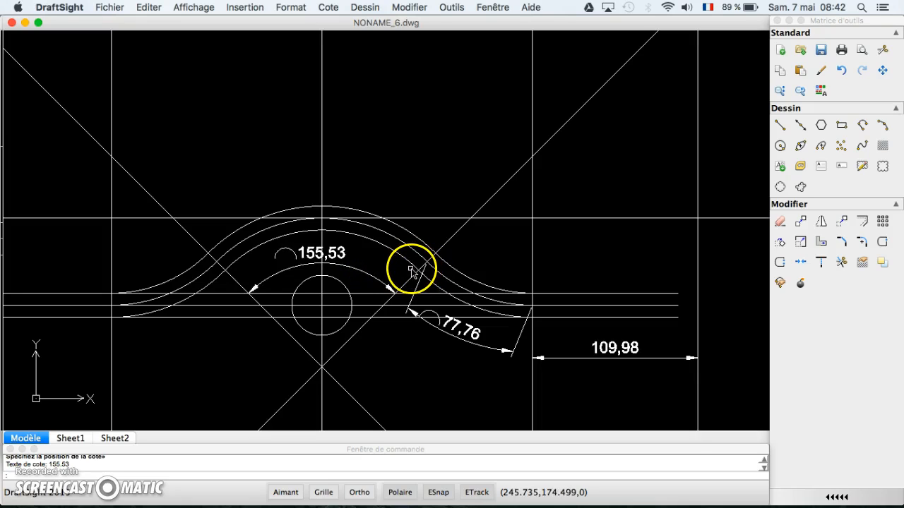
Step: Switch to SketchBook and add a 90 segment dimensioned 155,53 with the tube axis marked, plus a final 45 segment dimensioned 77,76 ending at FC
key("super+Tab")
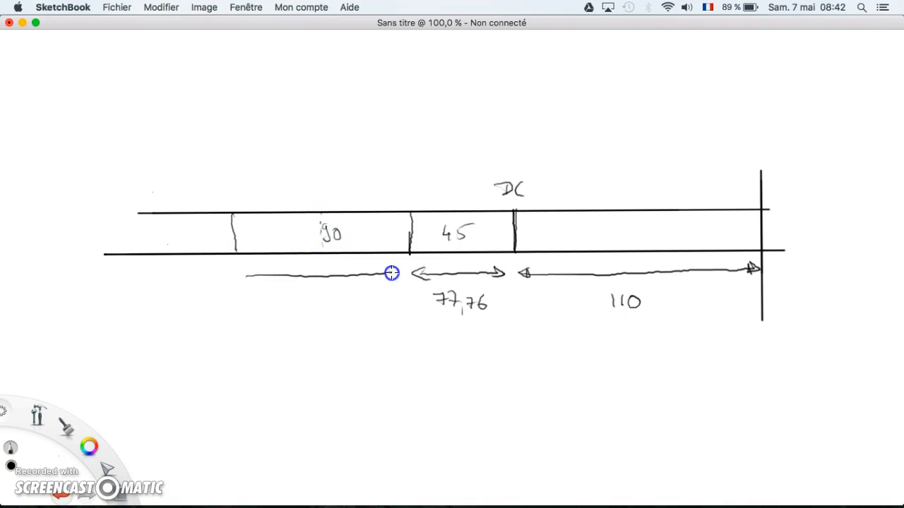
left_click(250, 279)
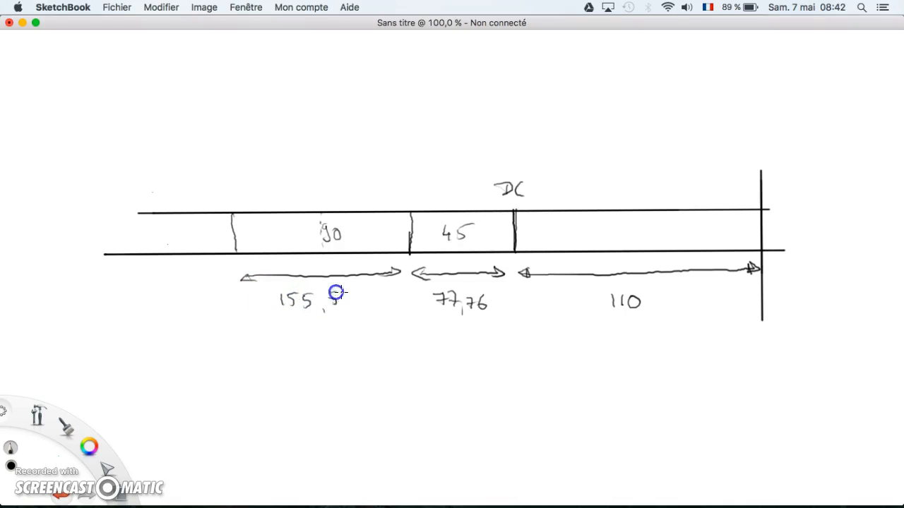
left_click(132, 217)
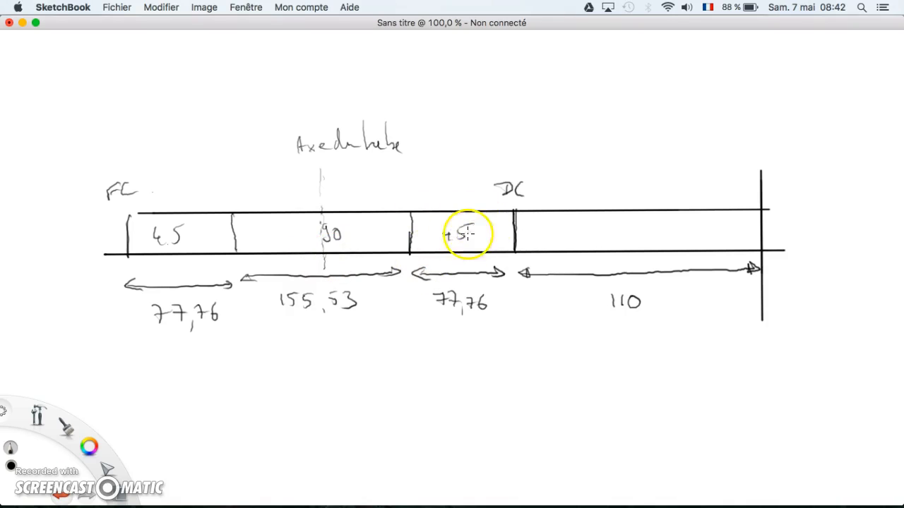
left_click_drag(166, 240, 169, 245)
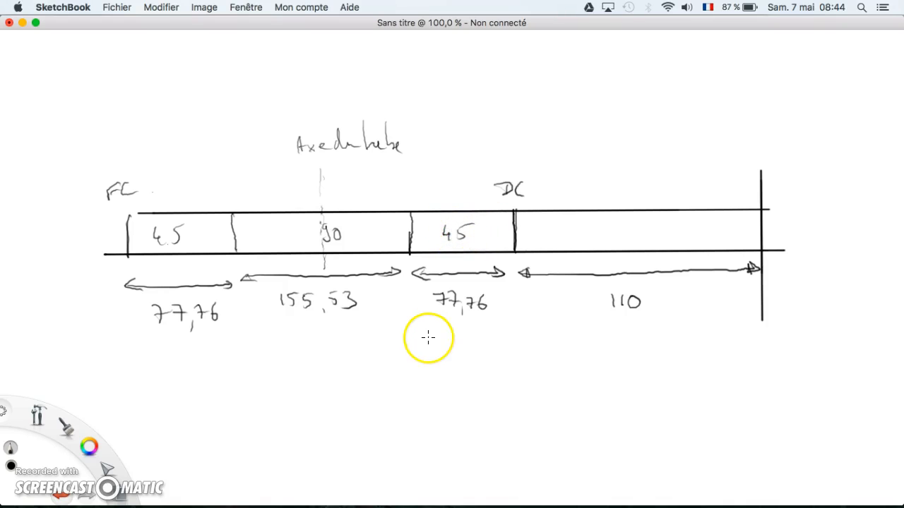
Step: Switch to DraftSight and delete the central arc length, right arc length and horizontal straight-length dimensions
key("super+Tab")
key("super+Tab")
key("super+Tab")
key("super+Tab")
key("super+Tab")
key("super+Tab")
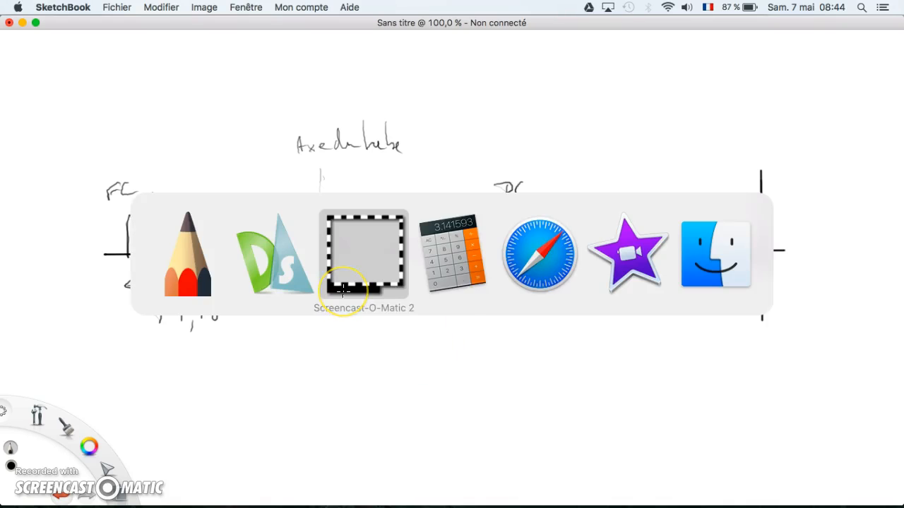
key("super+Tab")
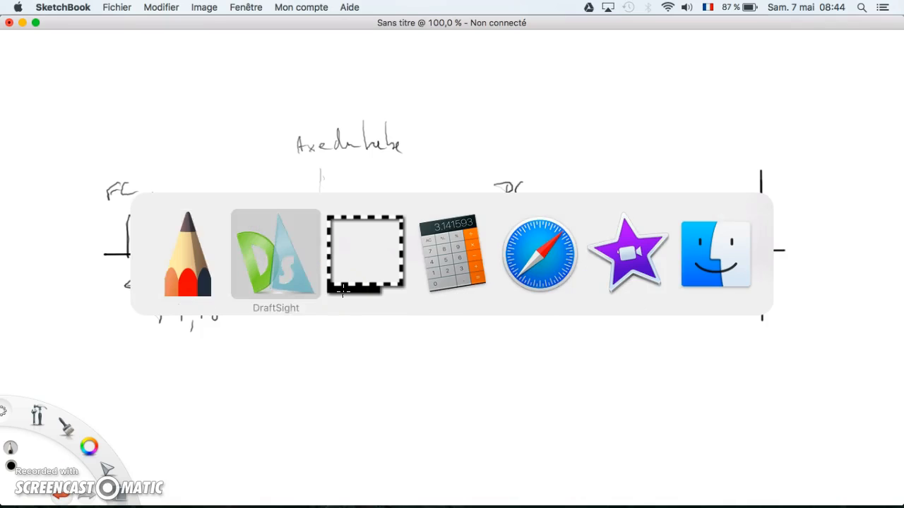
left_click(380, 279)
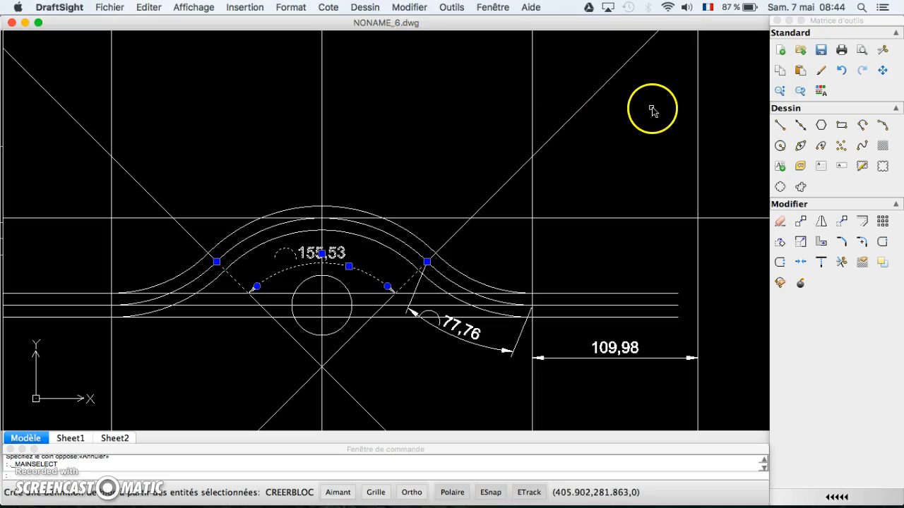
left_click(781, 221)
left_click(462, 331)
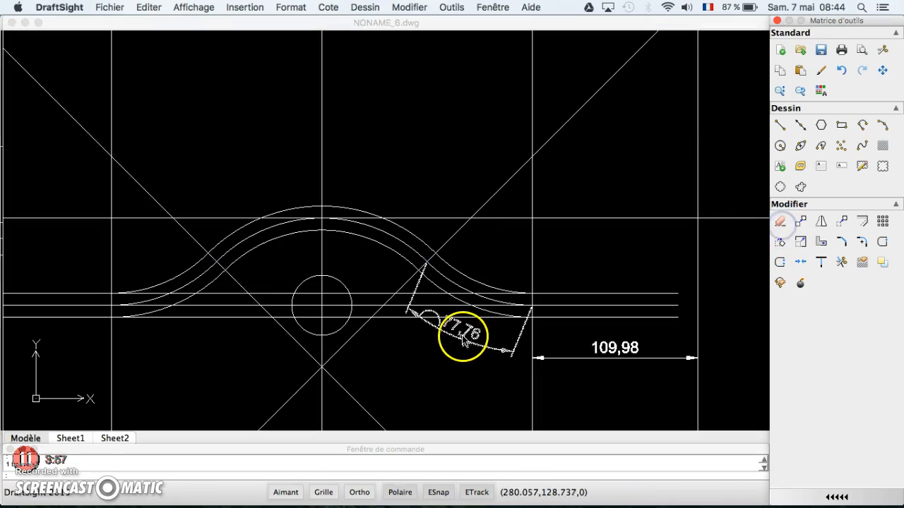
left_click(780, 222)
left_click(644, 355)
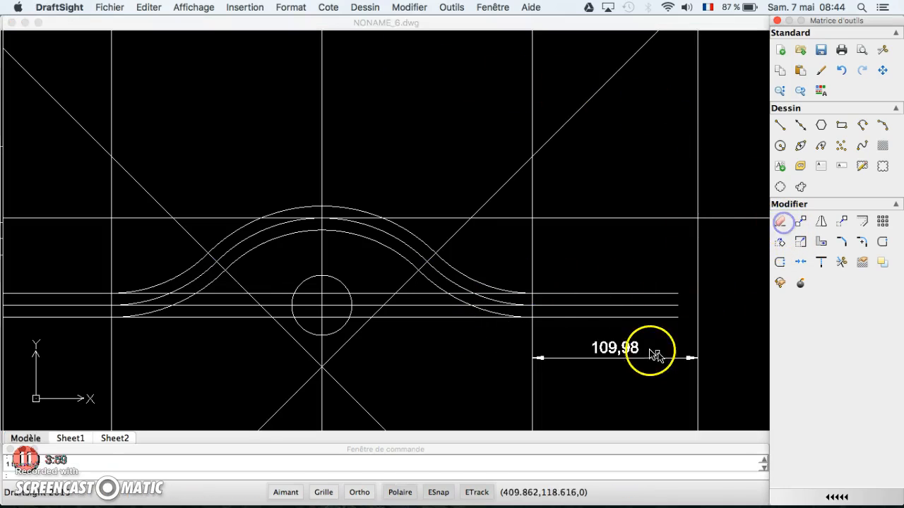
left_click(679, 318)
left_click(780, 222)
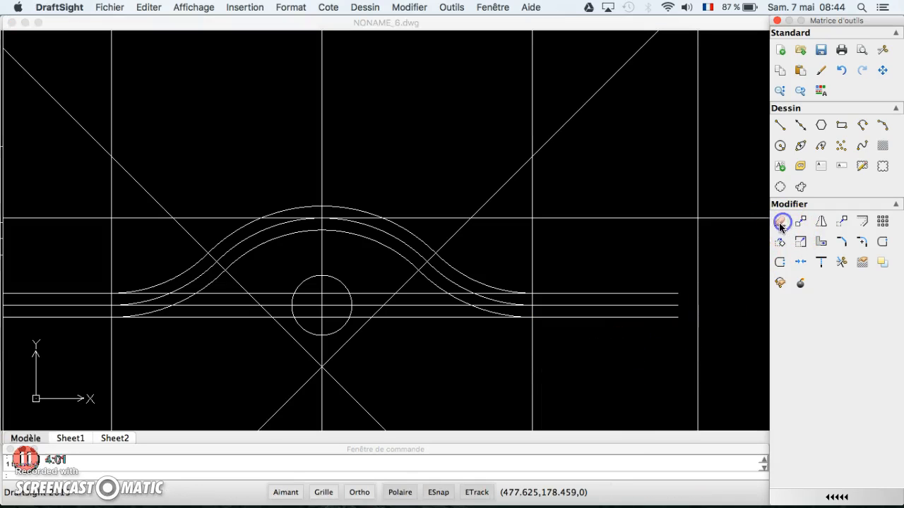
Step: Add an aligned dimension from the top of the bend on the tube axis to the right end line, placing it above the tube
left_click(328, 8)
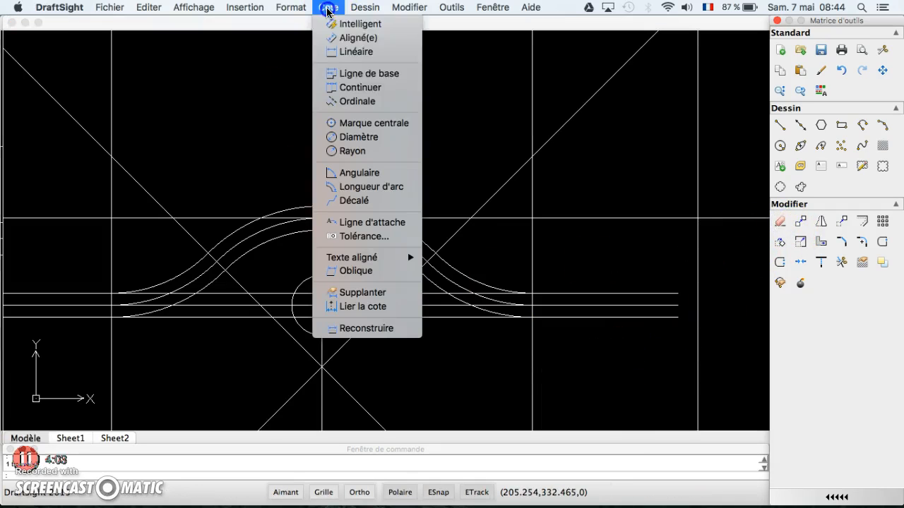
left_click(364, 39)
left_click(321, 207)
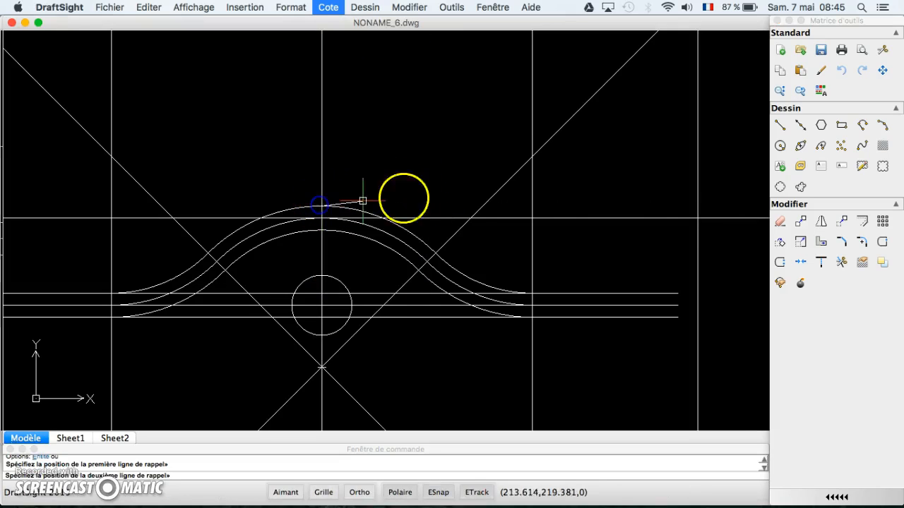
left_click(698, 206)
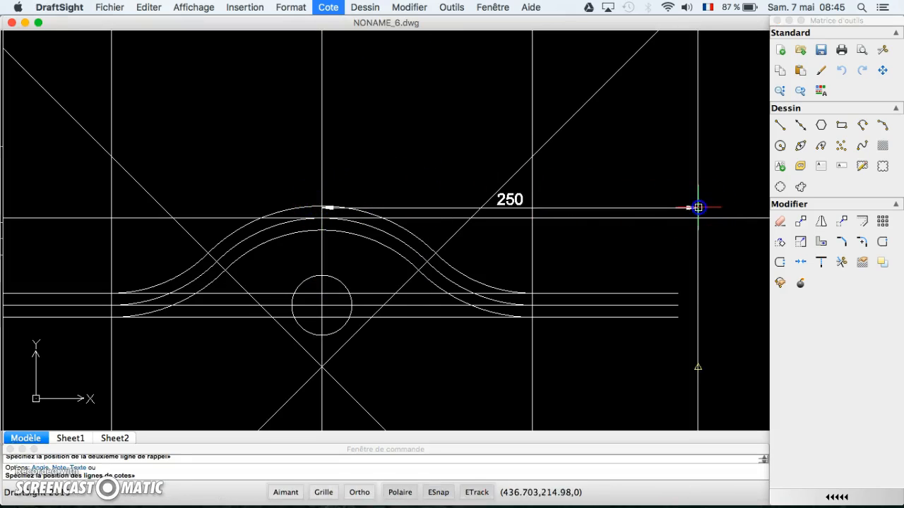
left_click(696, 170)
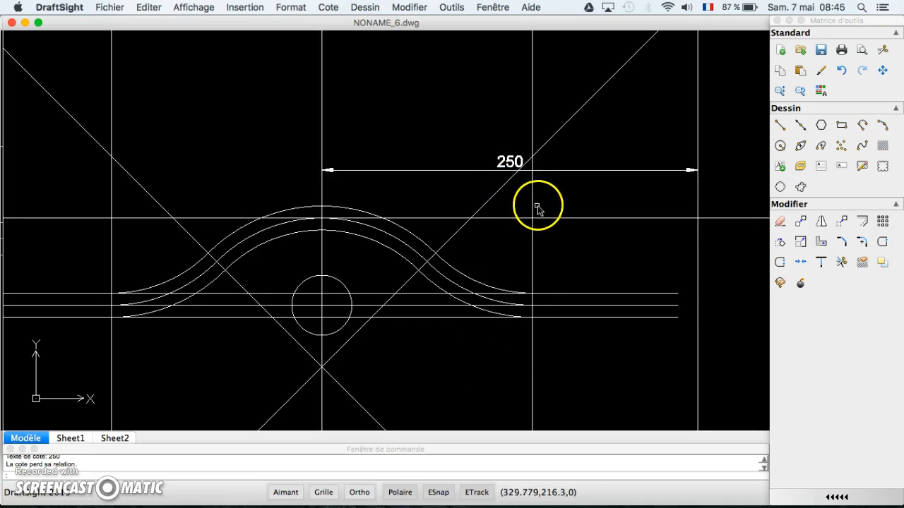
Step: Add an angular dimension between the inclined construction line and the vertical line at the start of the right bend
left_click(328, 7)
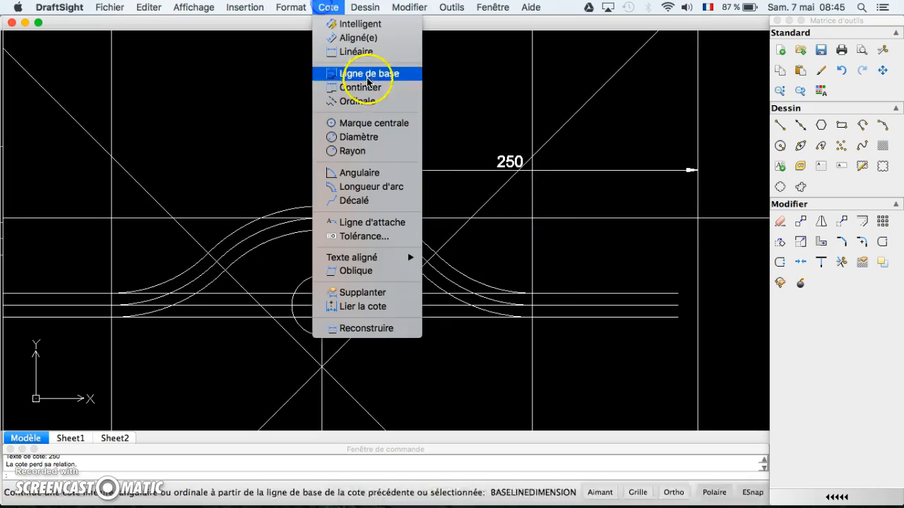
left_click(367, 173)
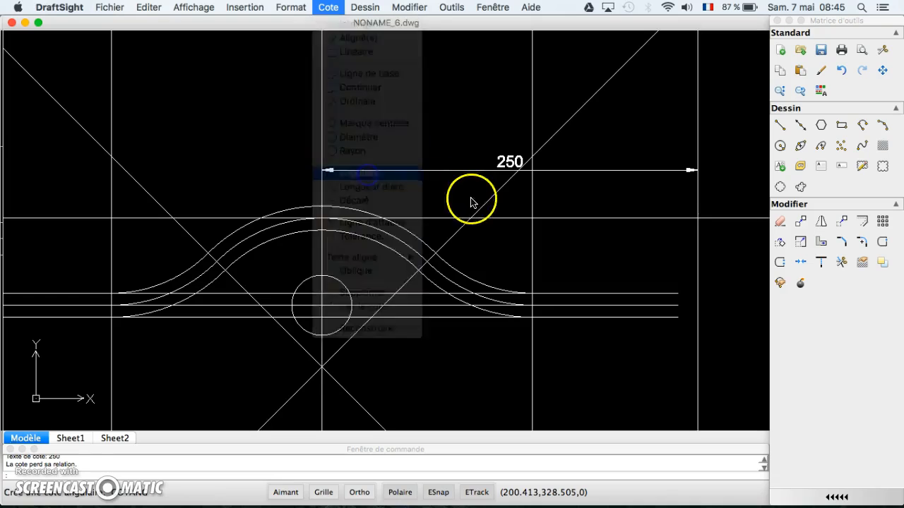
left_click(484, 284)
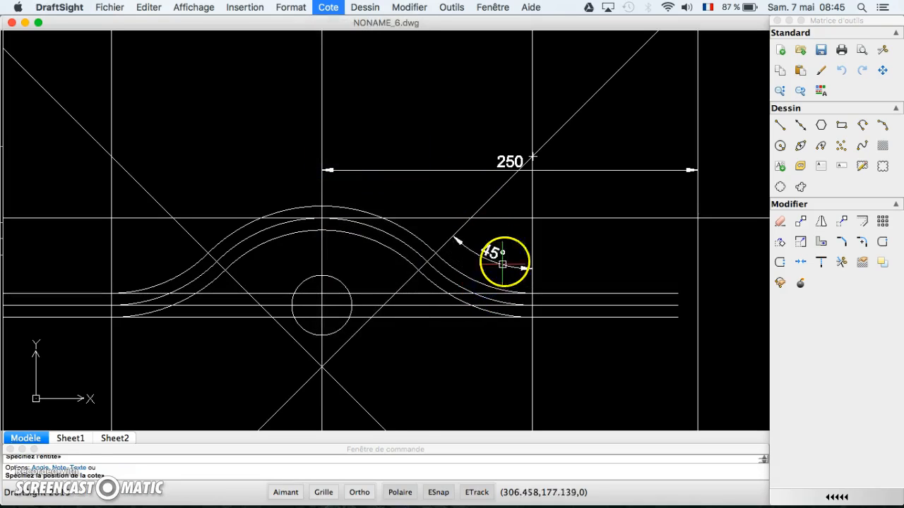
left_click(514, 246)
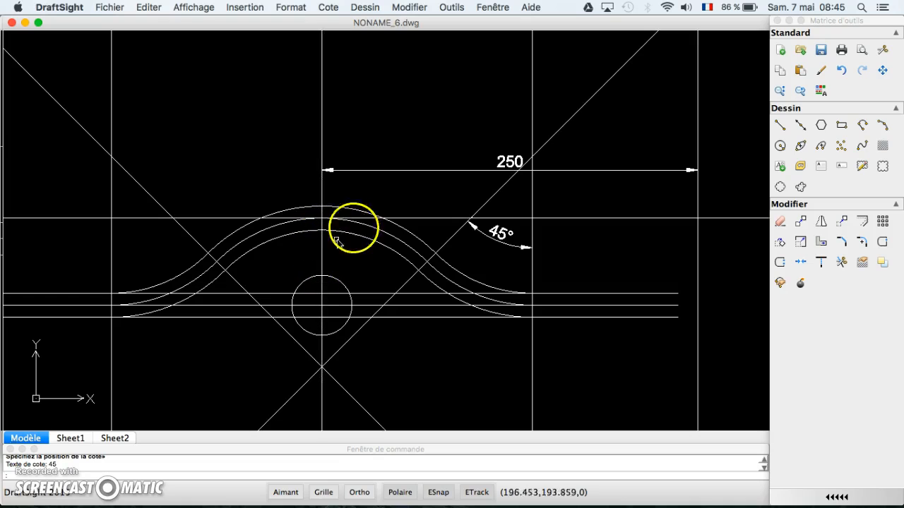
Step: Add an aligned dimension from the centreline's highest point to the circle's centre, placing it left of the vertical axis
left_click(340, 8)
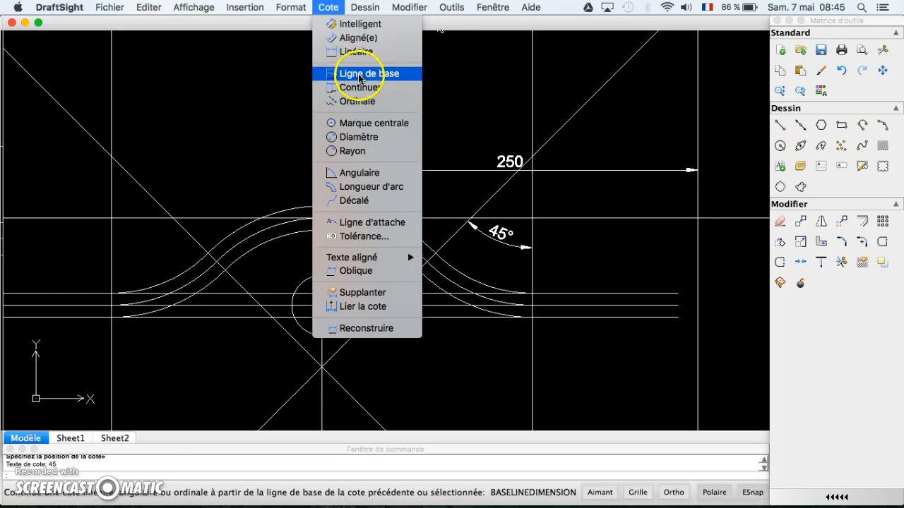
left_click(359, 38)
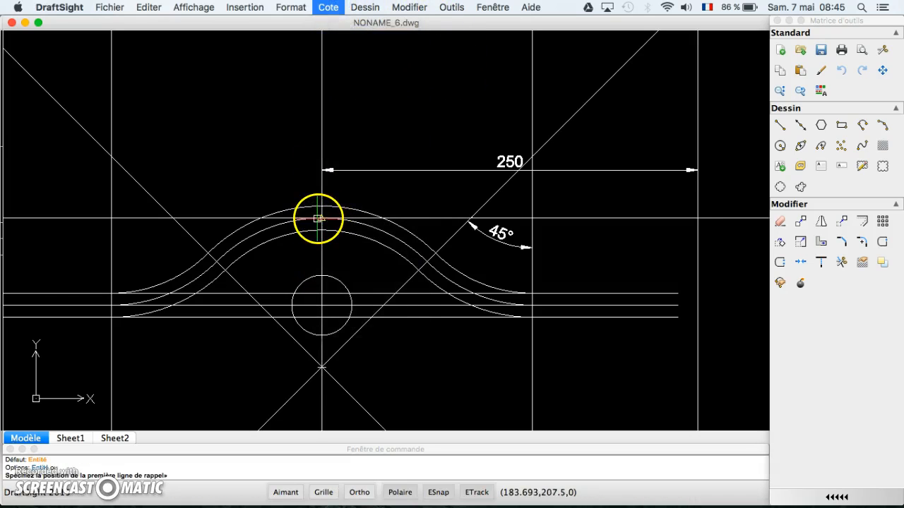
left_click(321, 218)
left_click(321, 305)
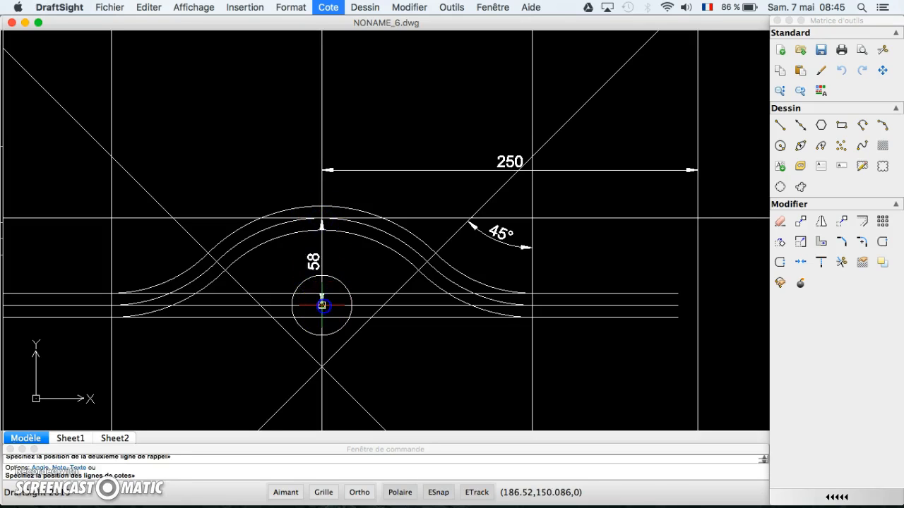
left_click(292, 298)
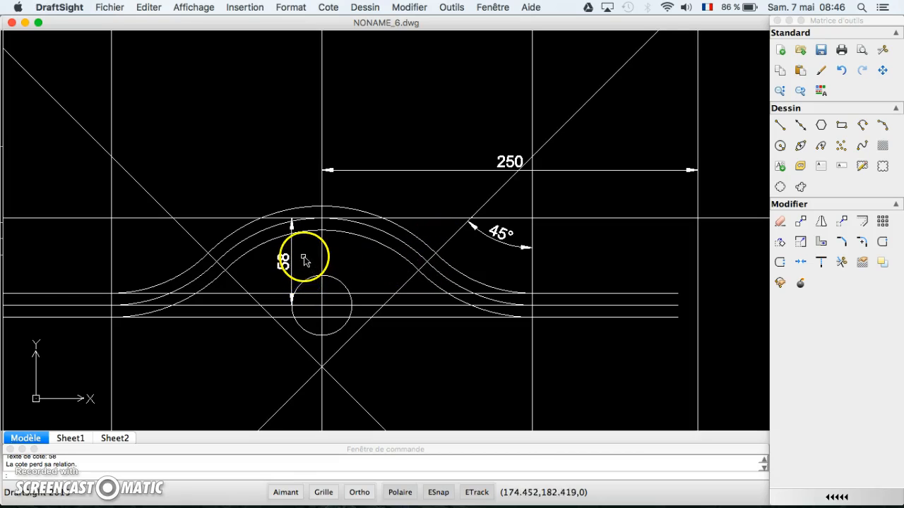
Step: Switch to Calculator and multiply 58 by (1 + √2 ÷ 2)
key("super+Tab")
left_click(452, 283)
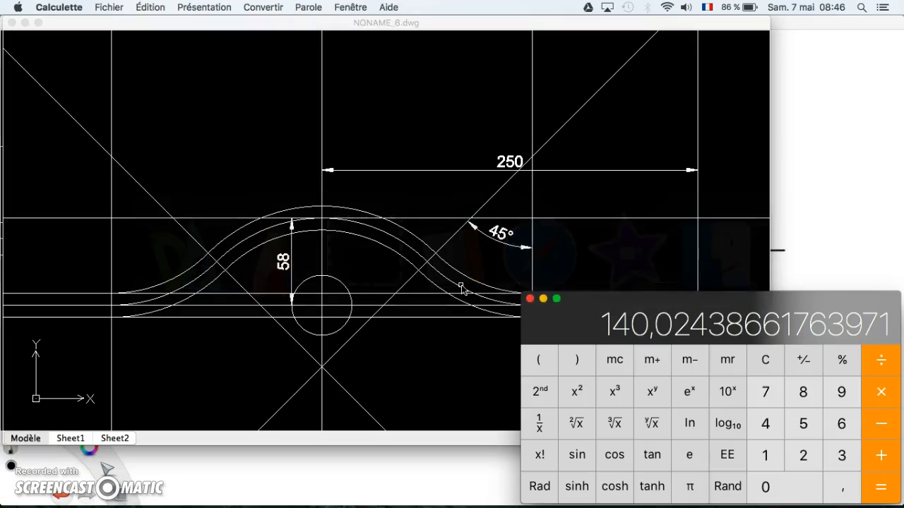
left_click(805, 423)
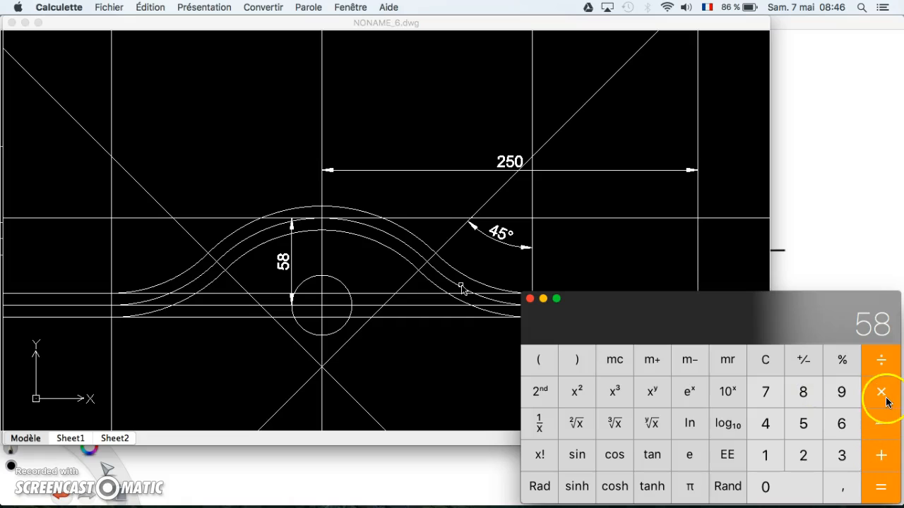
left_click(546, 363)
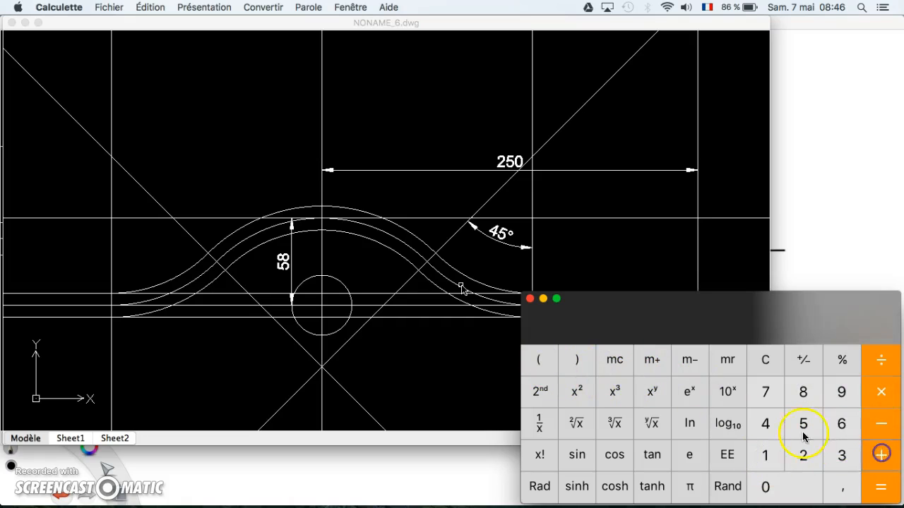
left_click(578, 425)
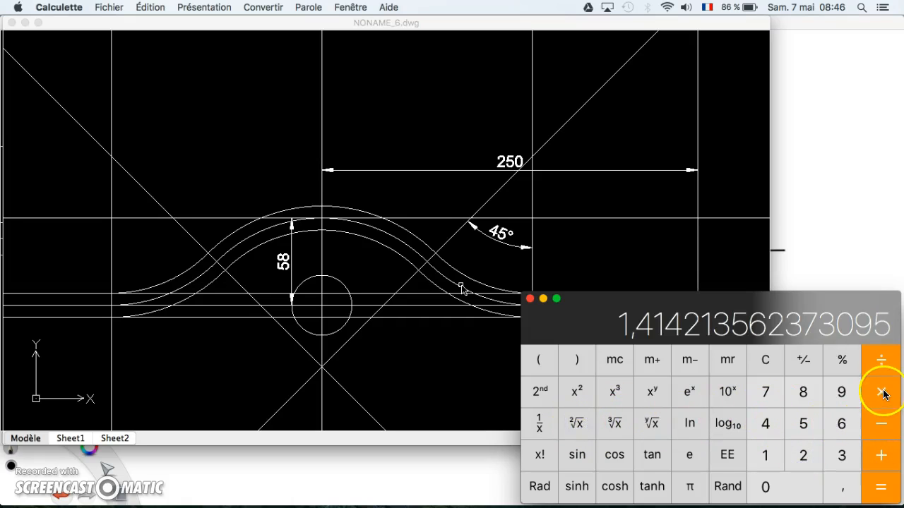
left_click(883, 361)
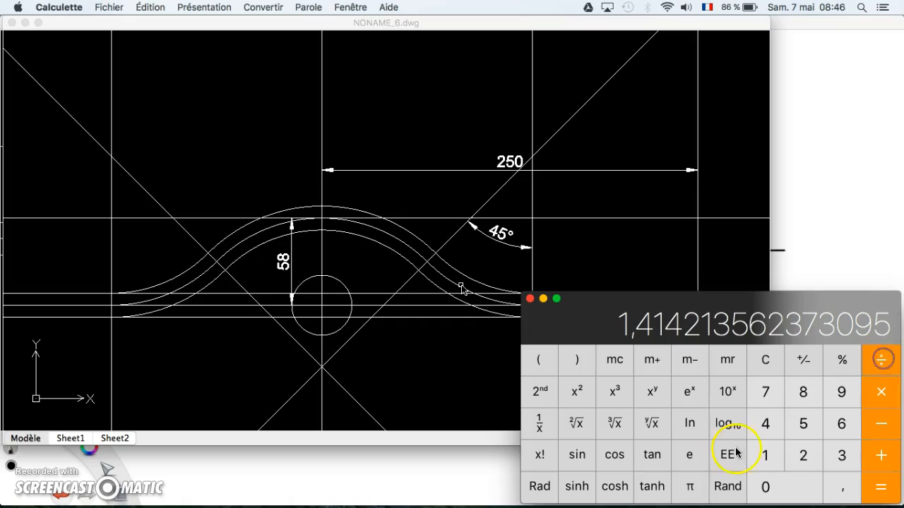
left_click(803, 455)
left_click(579, 360)
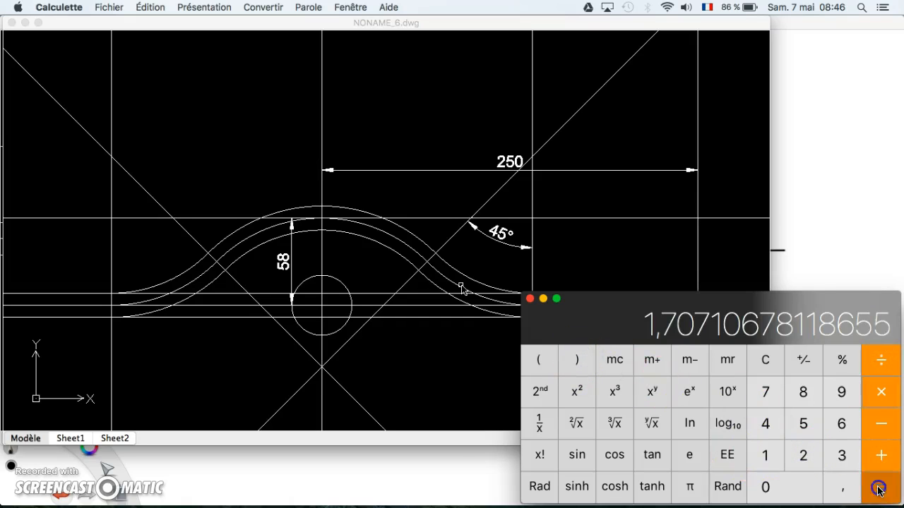
left_click(880, 487)
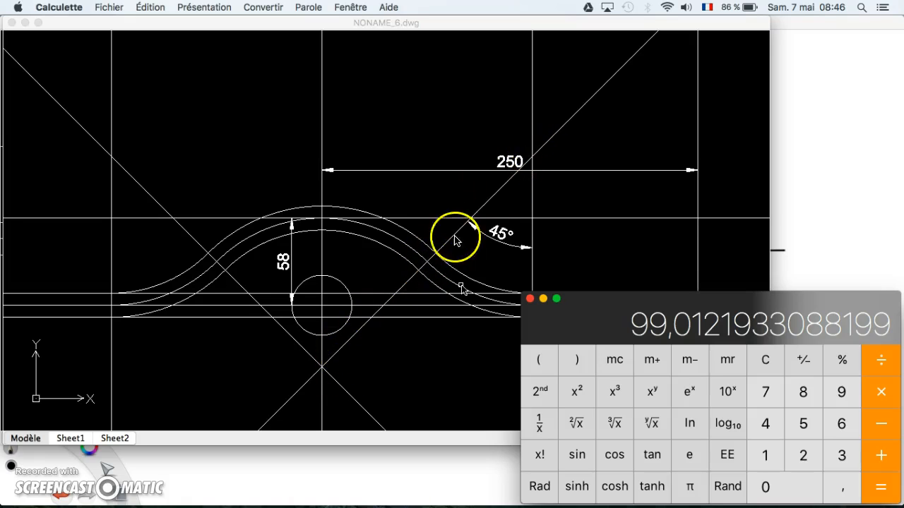
Step: Multiply the calculated result by 2 to get the distance between the bend centres
left_click(869, 396)
left_click(803, 456)
left_click(881, 487)
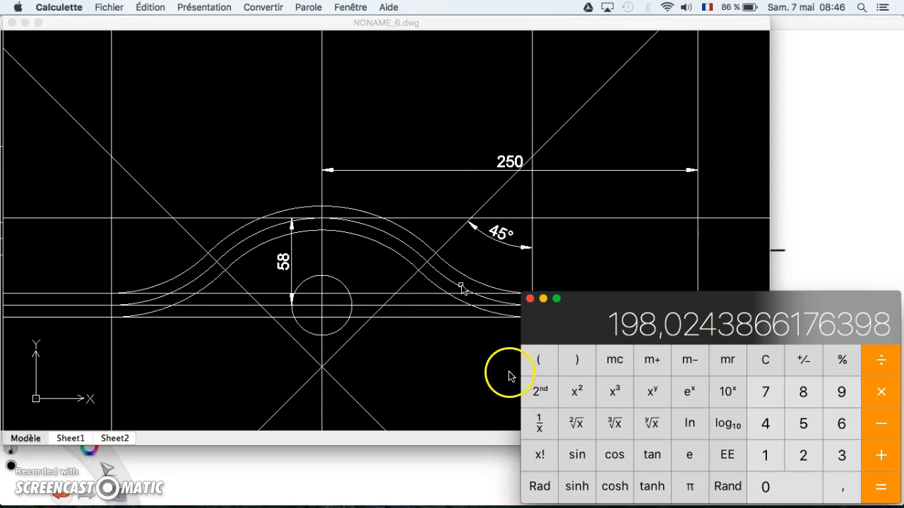
Step: Multiply the centre distance by the sine of 45 to get its horizontal projection
left_click(884, 398)
left_click(767, 422)
left_click(804, 422)
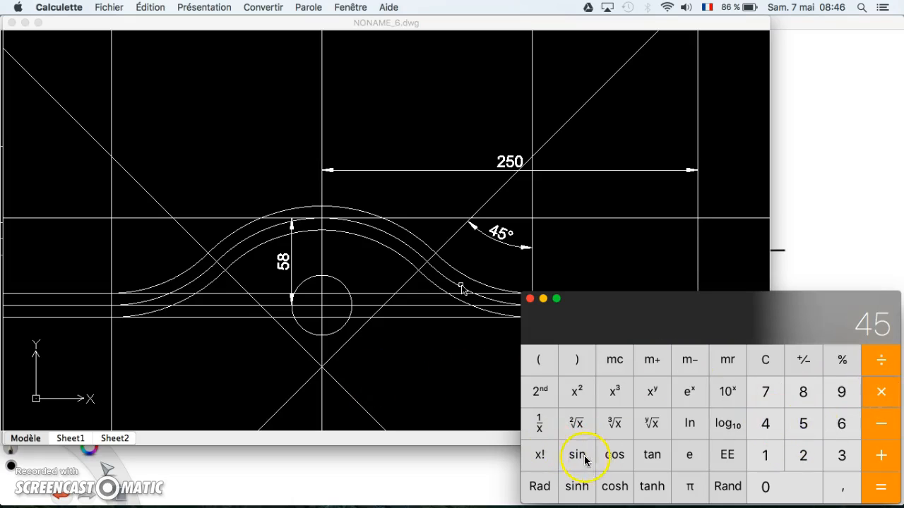
left_click(585, 460)
left_click(887, 491)
Step: Move the calculator clear of the right bend and subtract the projected length from 250 by negating it and adding 250
mouse_move(594, 321)
left_mouse_down()
mouse_move(583, 137)
mouse_move(600, 40)
mouse_move(606, 50)
left_mouse_up()
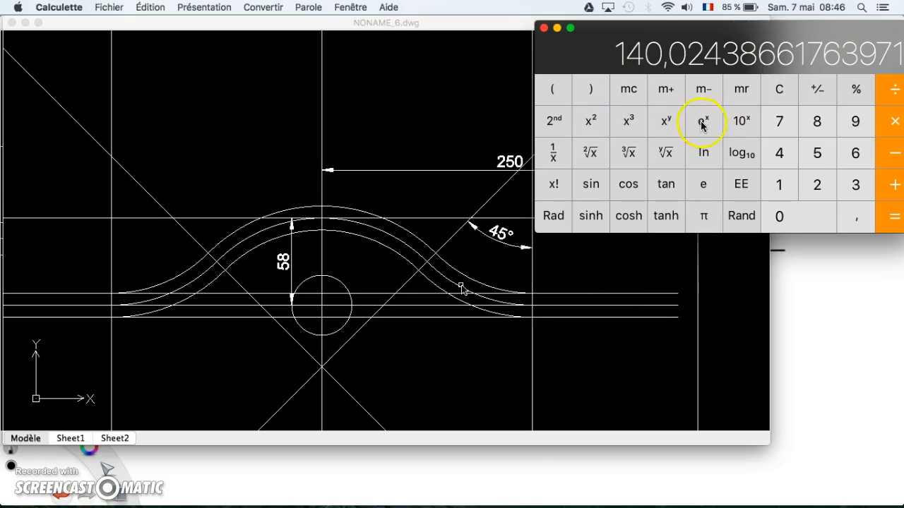
left_click(817, 90)
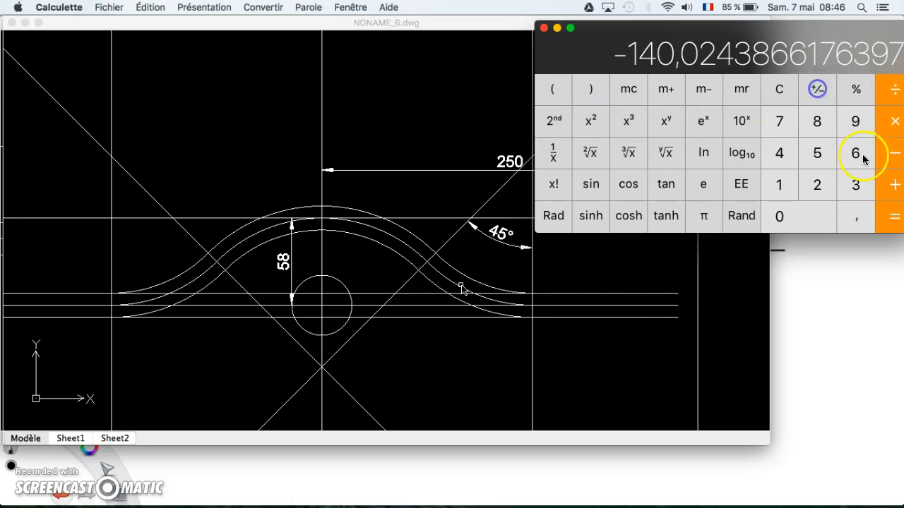
left_click(815, 185)
left_click(819, 151)
left_click(895, 217)
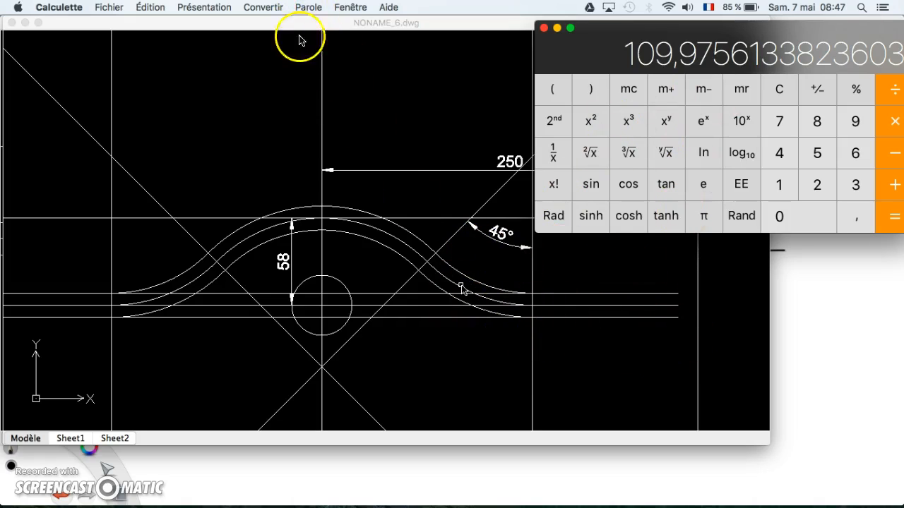
Step: Switch to DraftSight and add an aligned dimension between the central and right bends' centres, placing it above the tube
left_click(282, 115)
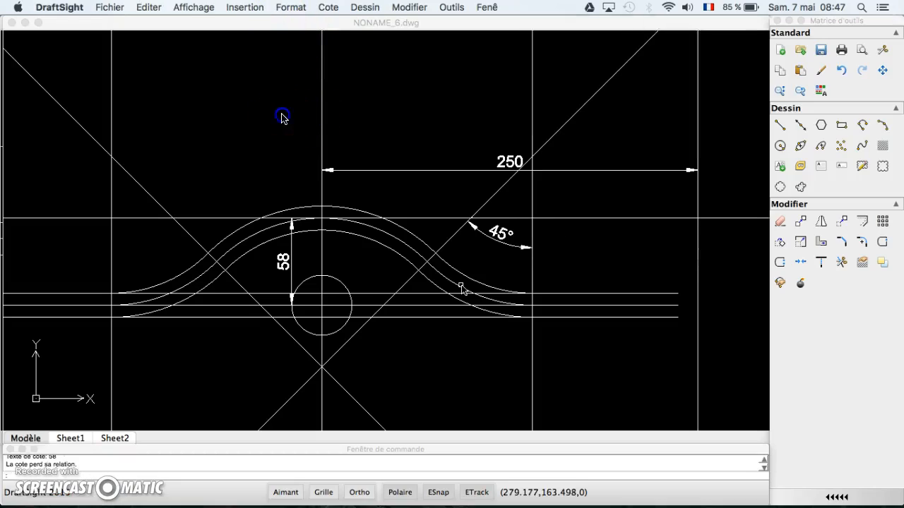
left_click(329, 7)
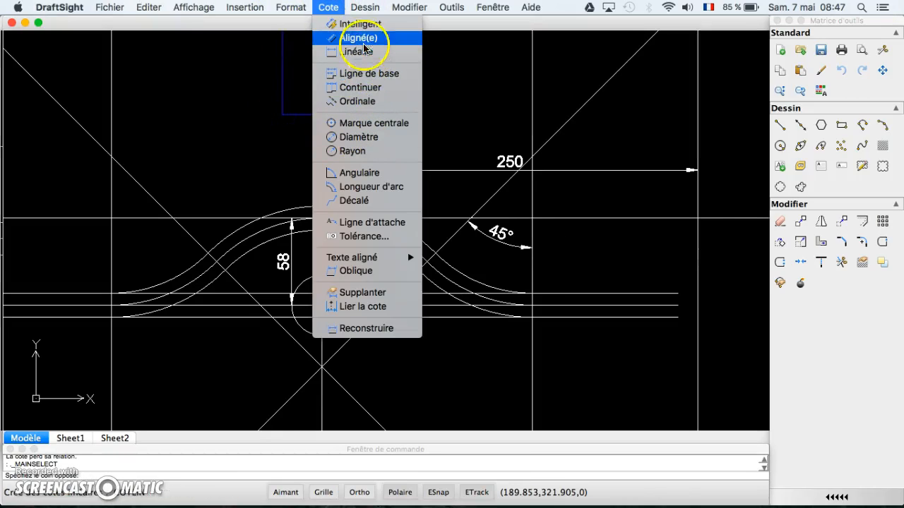
left_click(360, 37)
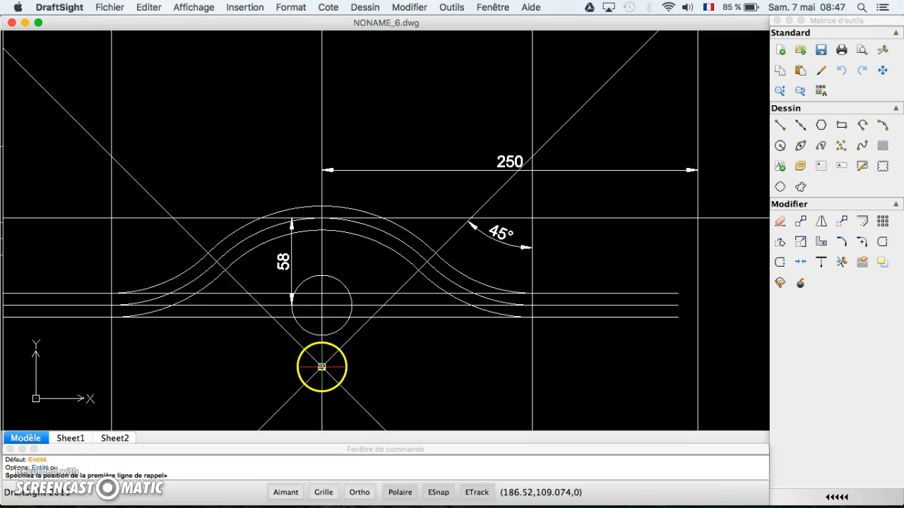
left_click(321, 366)
left_click(533, 156)
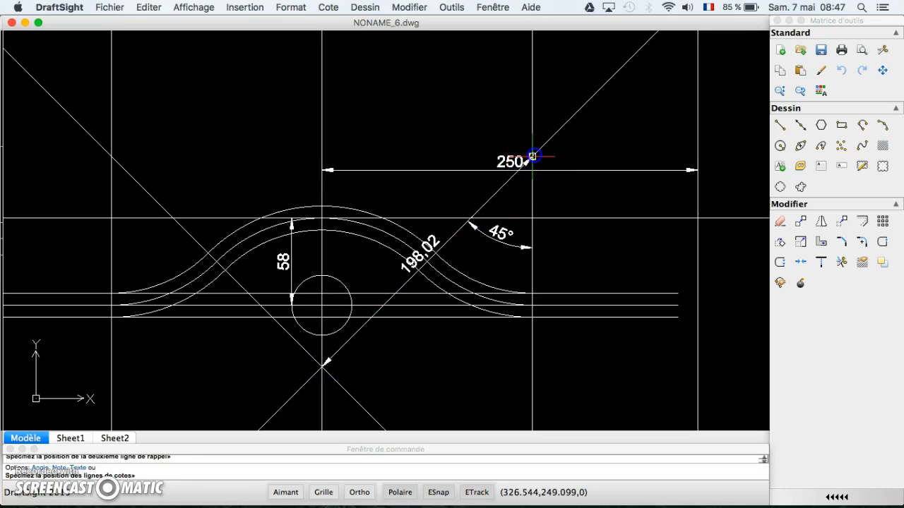
left_click(387, 88)
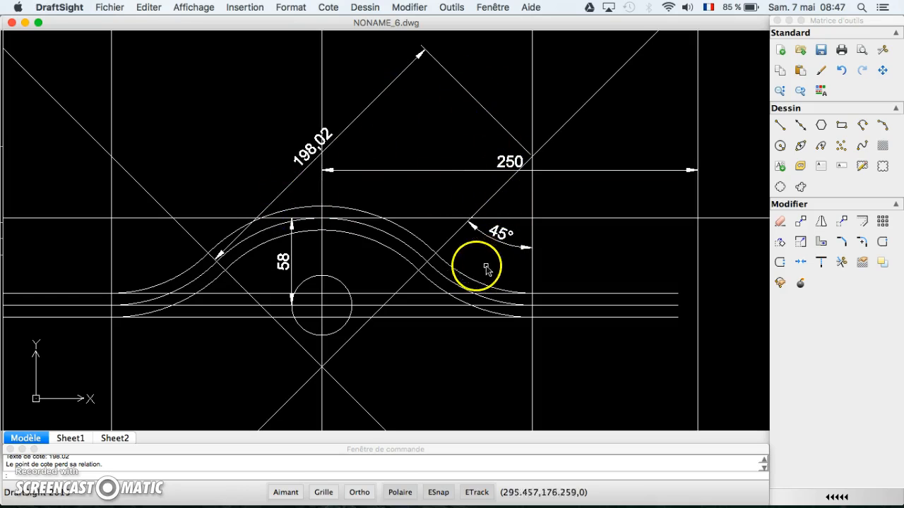
Step: Add an aligned dimension from the central axis, where the diagonals cross, horizontally to the right bend's vertical axis, placing it below the tube
left_click(327, 7)
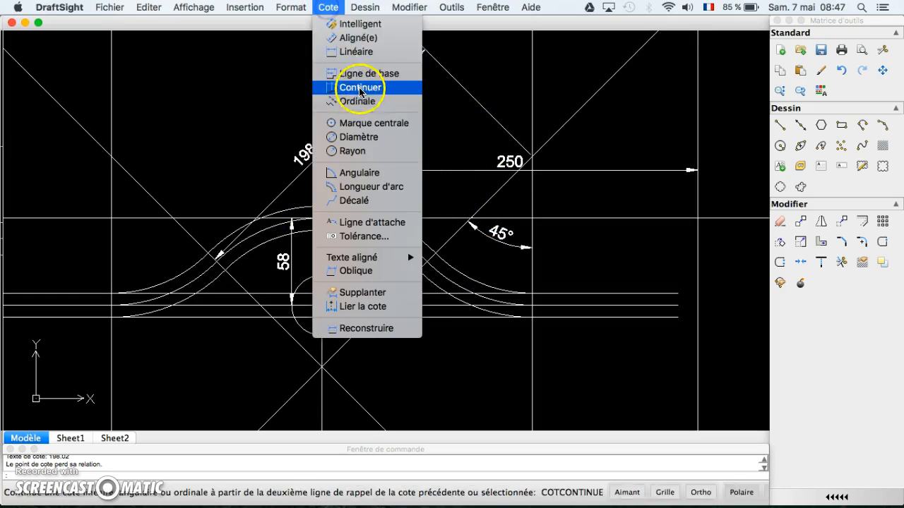
left_click(359, 39)
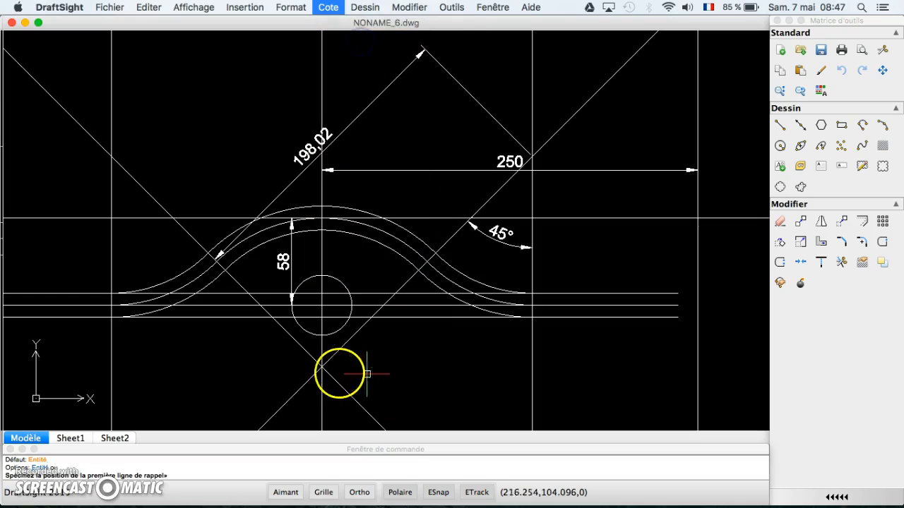
left_click(322, 366)
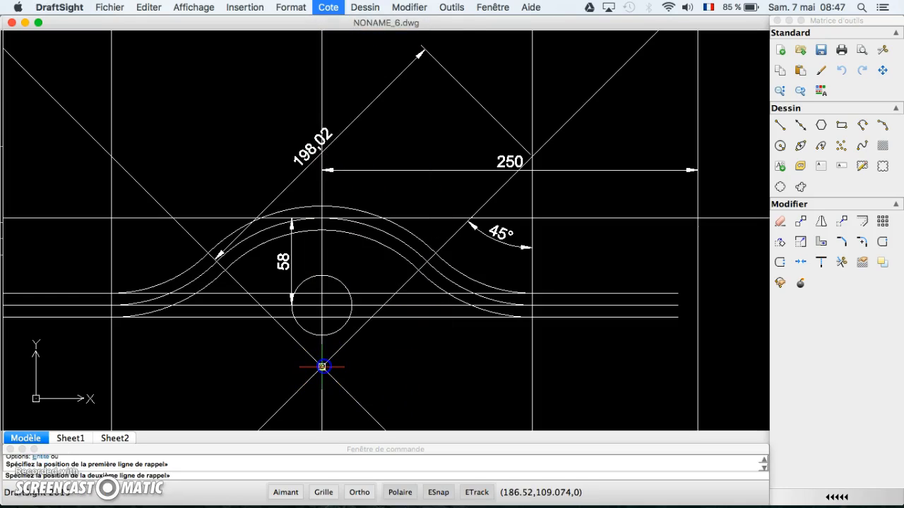
left_click(532, 366)
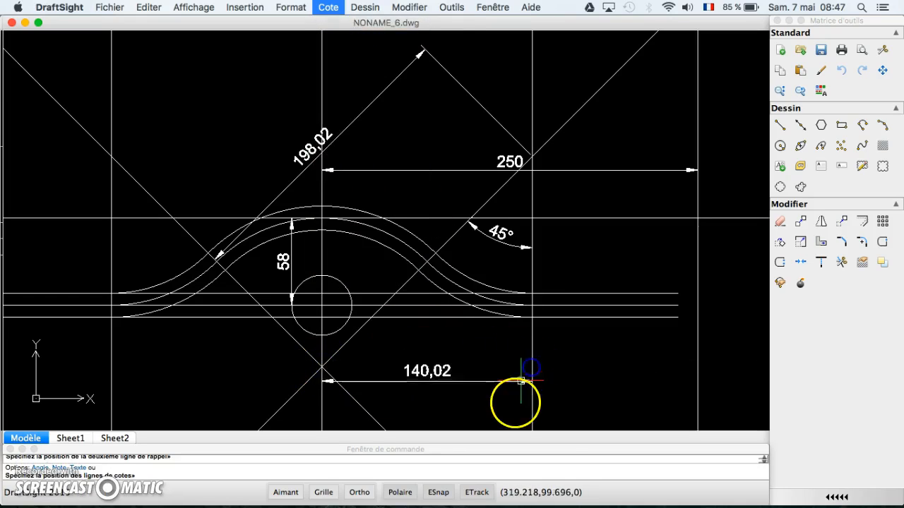
left_click(519, 389)
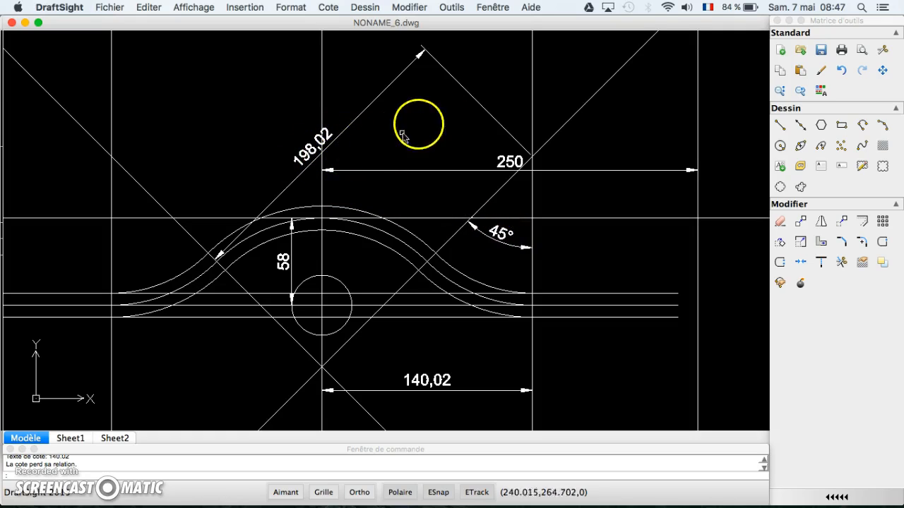
Step: Switch to the Calculator and divide the 198,02 centre distance by 2 to get the bend radius
key("super+Tab")
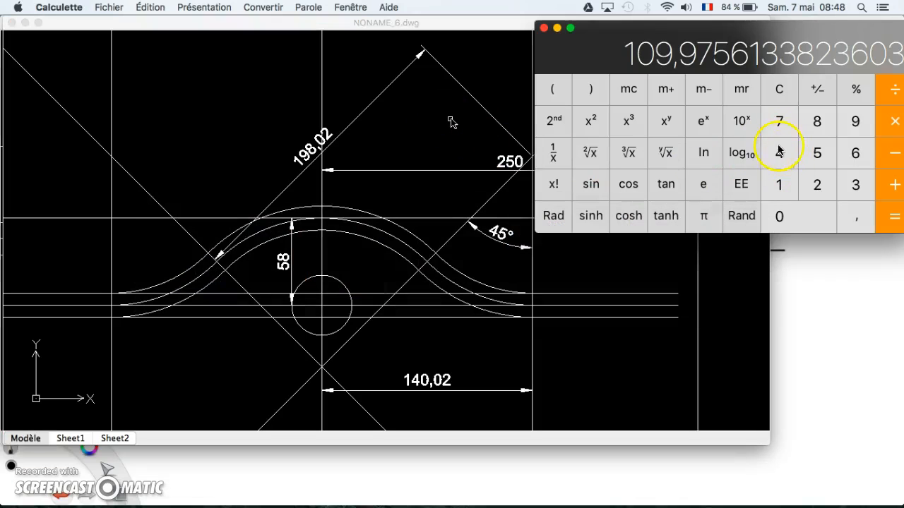
left_click(778, 185)
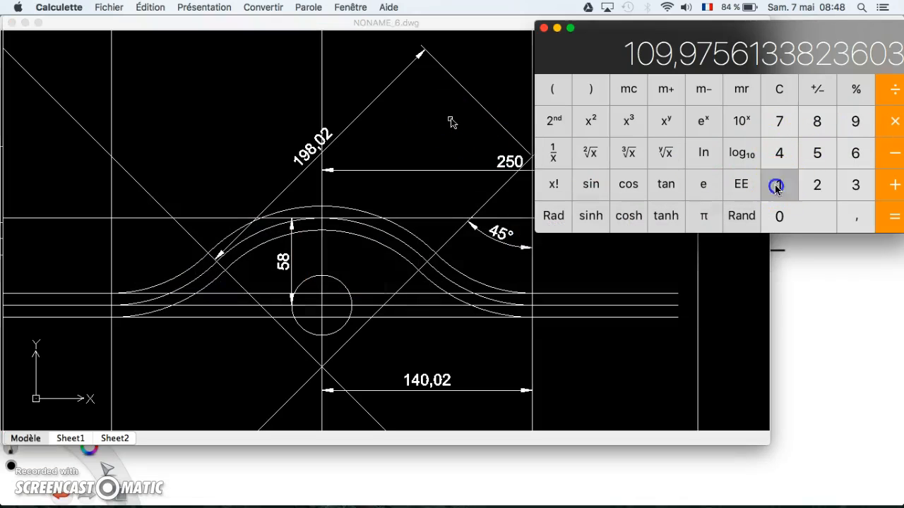
left_click(855, 121)
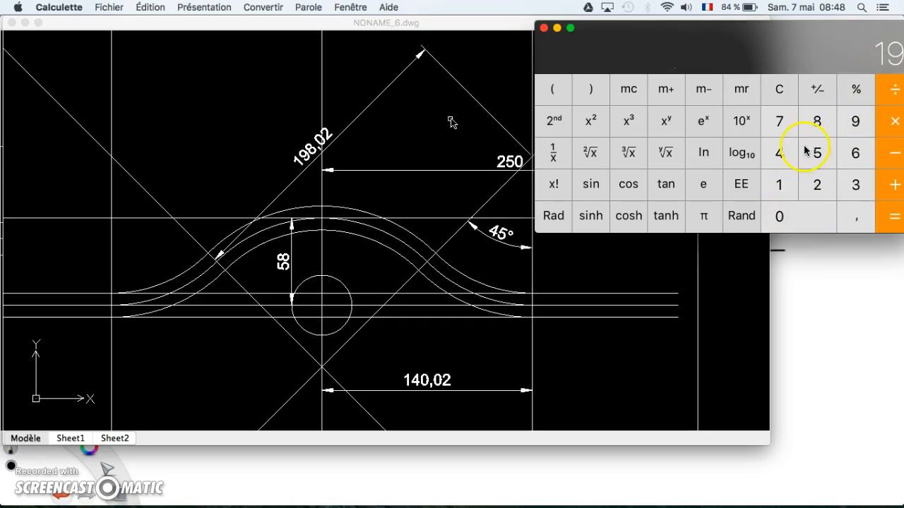
left_click(856, 224)
left_click(779, 216)
left_click(817, 184)
left_click(817, 185)
left_click(893, 217)
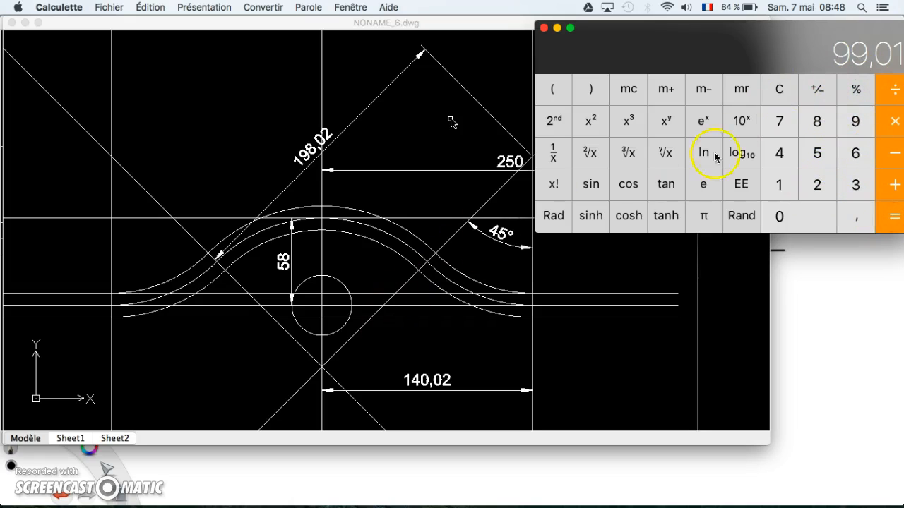
Step: Multiply the bend radius by 1,57 to get the developed length of the 90° bend
left_click(896, 123)
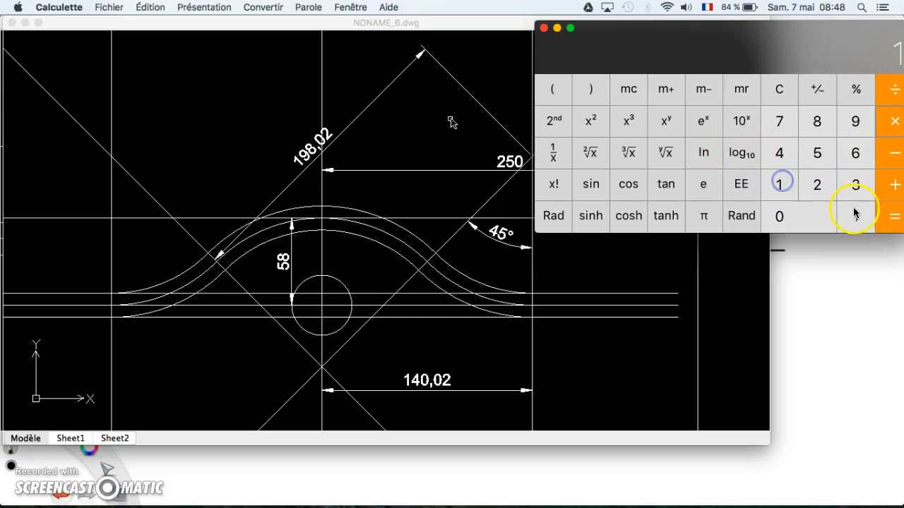
left_click(817, 152)
left_click(779, 122)
left_click(891, 218)
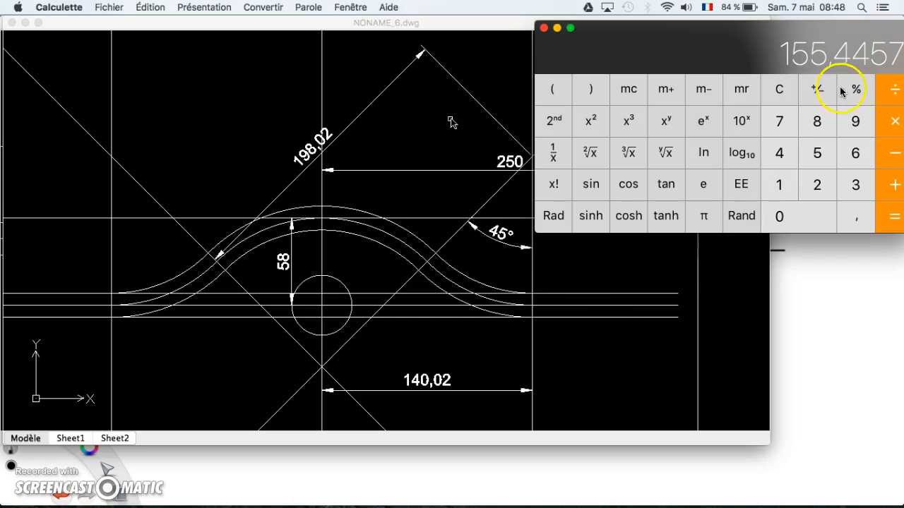
Step: Divide the 90° bend's developed length by 2 to get the length of a 45° bend
left_click(896, 92)
left_click(817, 184)
left_click(894, 216)
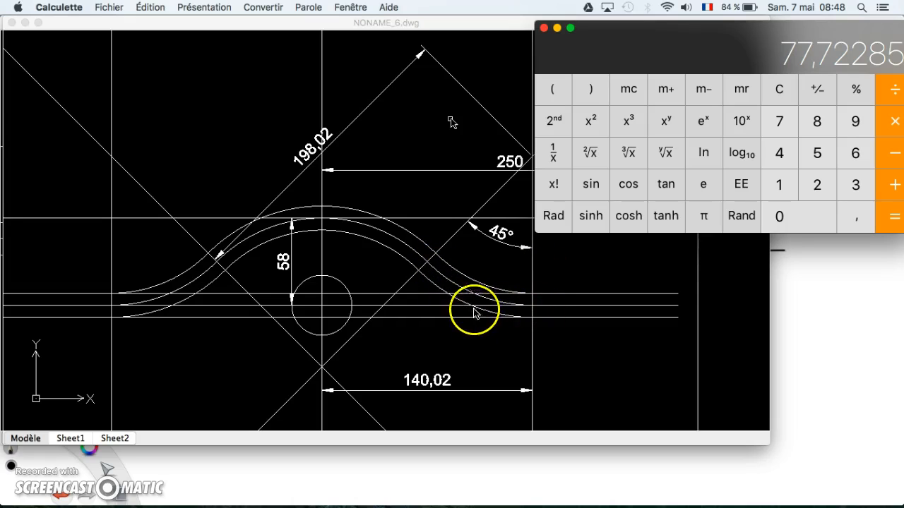
Step: Switch to the SketchBook length diagram, return to the Calculator and multiply the 45° bend length by 2 to check it against the diagram
key("super+Tab")
key("super+Tab")
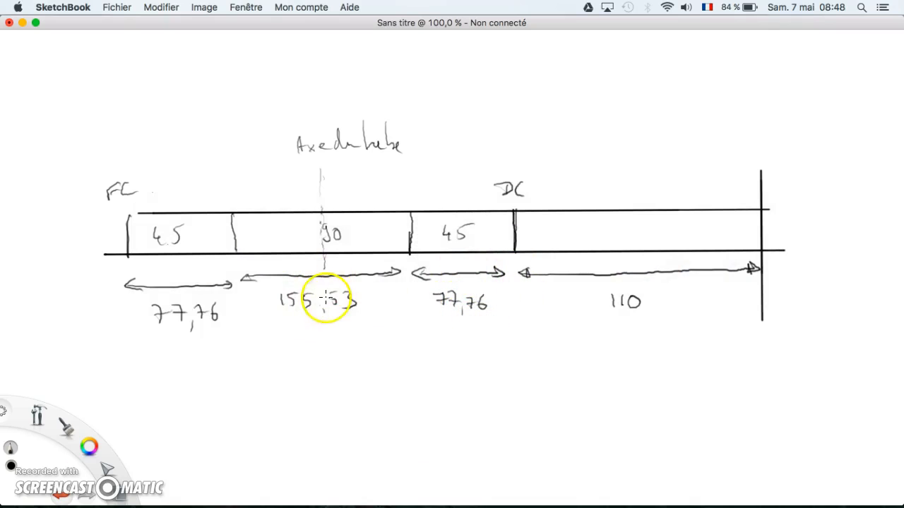
key("super+Tab")
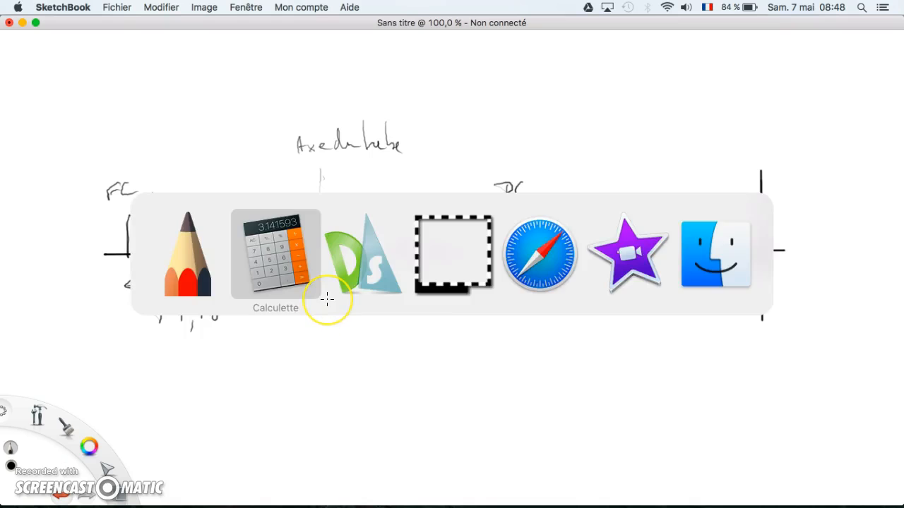
left_click(894, 120)
left_click(816, 184)
left_click(894, 216)
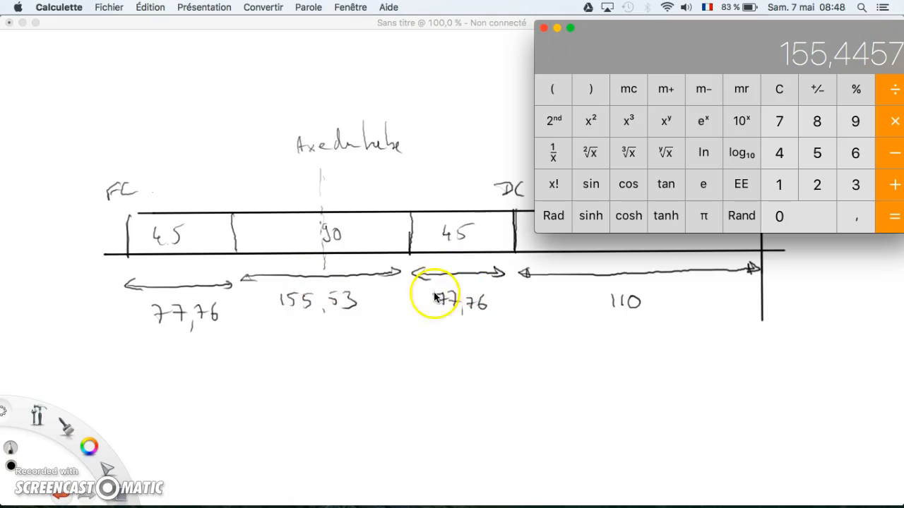
Step: Return to SketchBook and write, with upward arrows, Rc × 1,57 / 2 under the 77,76 length next to the straight section and Rc × 1,57 under 155,53
left_click(452, 342)
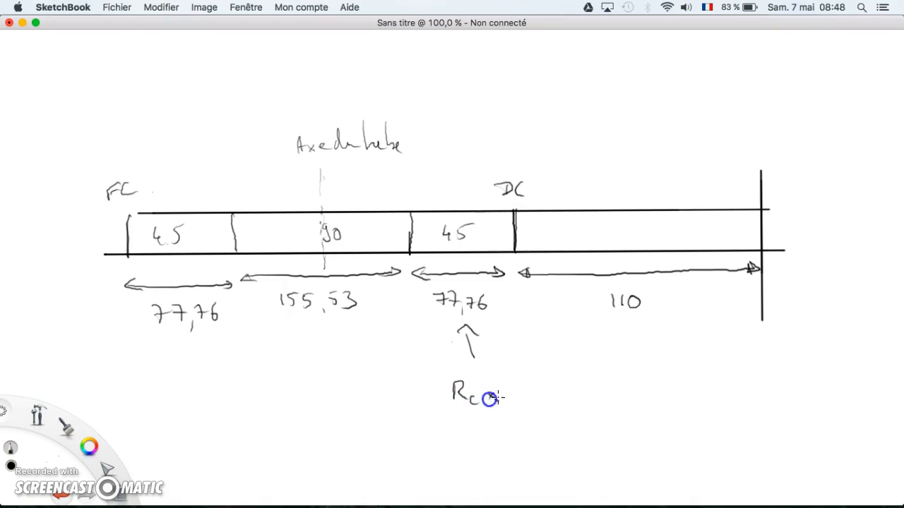
mouse_move(466, 415)
left_mouse_down()
mouse_move(528, 414)
mouse_move(519, 435)
left_mouse_up()
left_click_drag(301, 336, 303, 352)
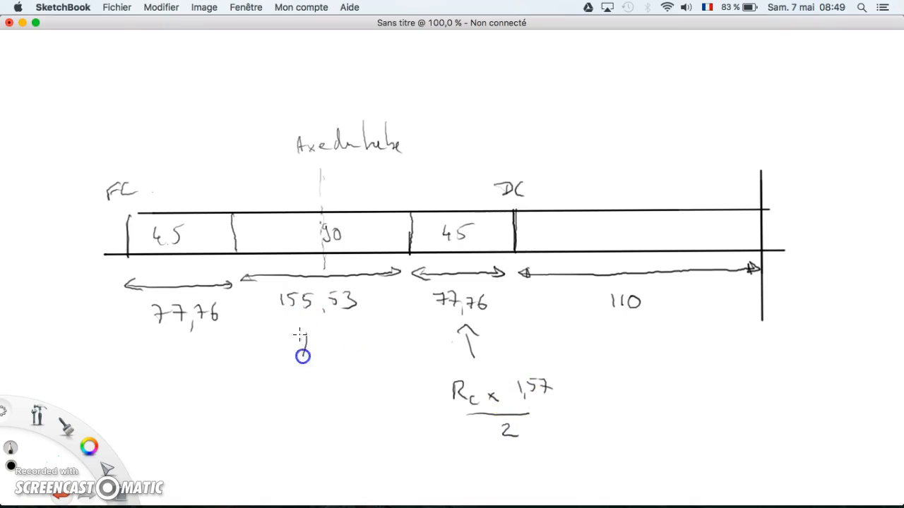
left_click_drag(259, 390, 265, 392)
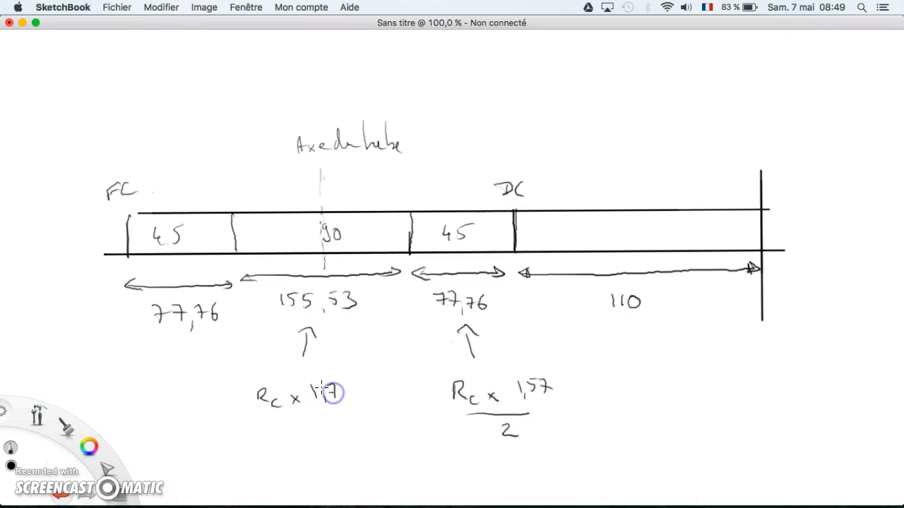
left_click_drag(322, 402, 322, 404)
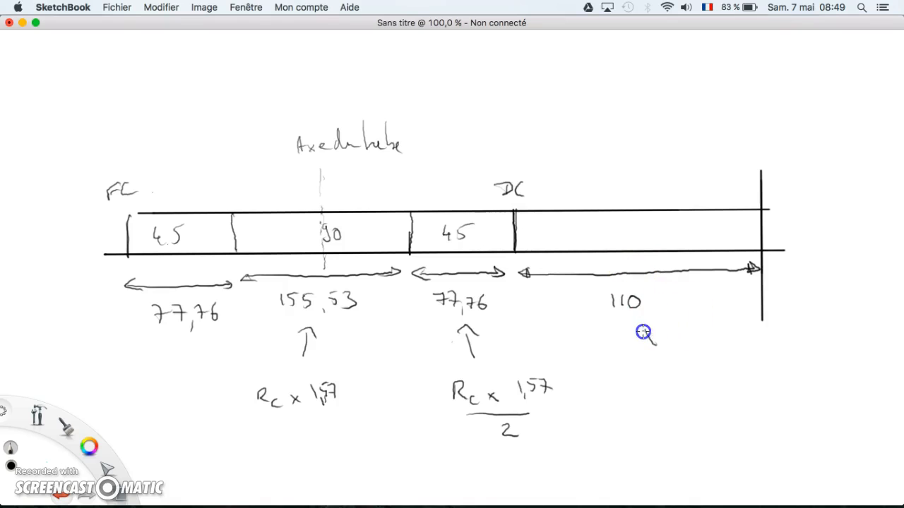
Step: Write the formula for the straight section under 110 with an arrow, starting with 250 − 2
left_click_drag(667, 386, 727, 393)
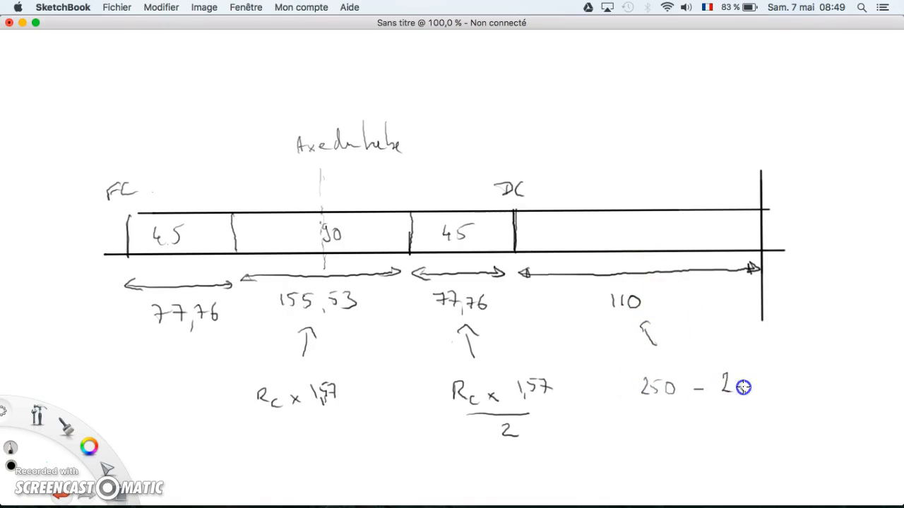